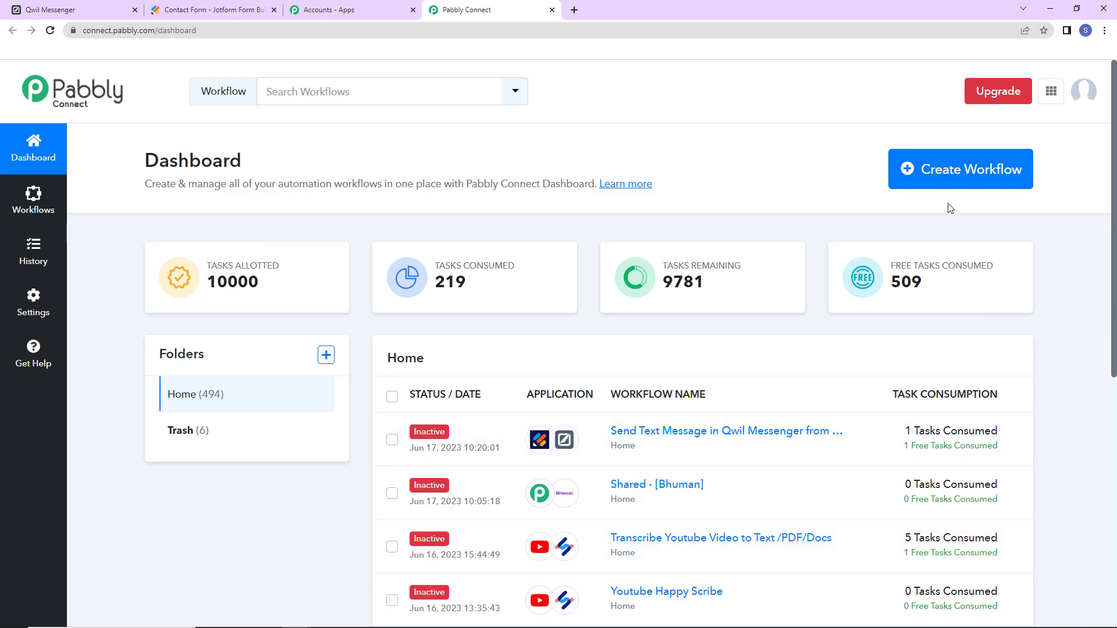
- Create a new workflow named 'Send Text Message in Qwil Messenger from New Form Submission'
click(952, 186)
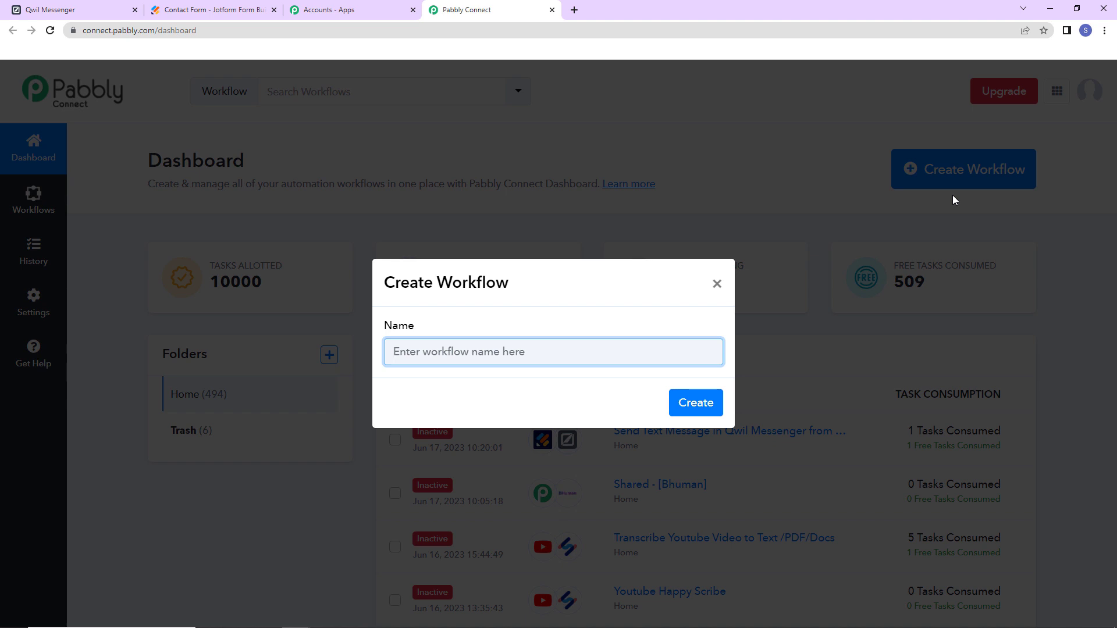
text(Send Text Message in Qwil Messenger from New Form Submission)
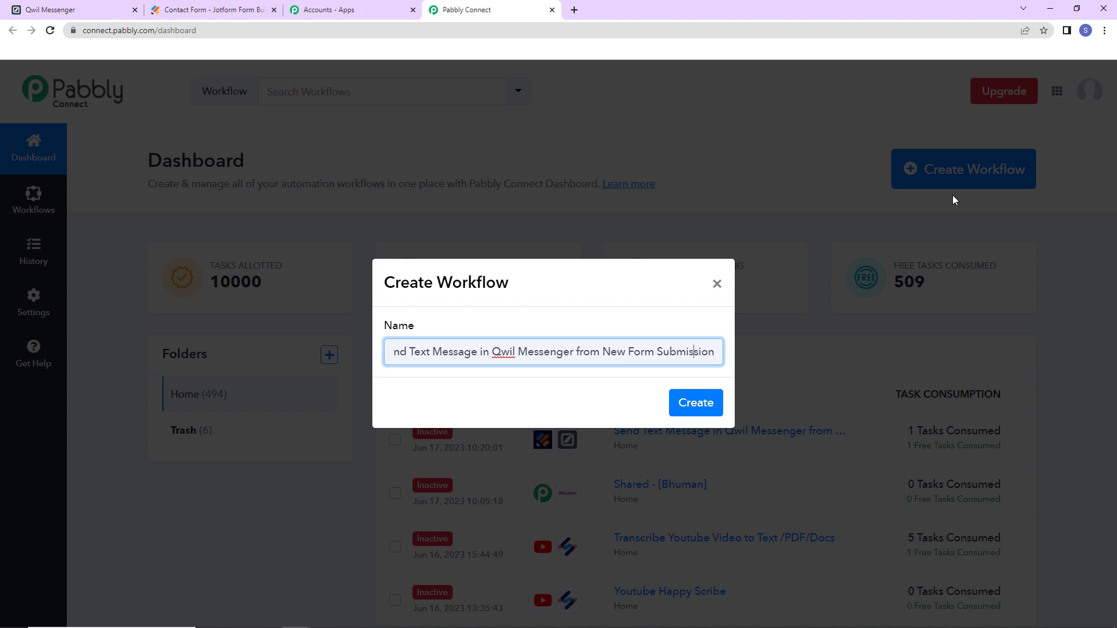
key(Home)
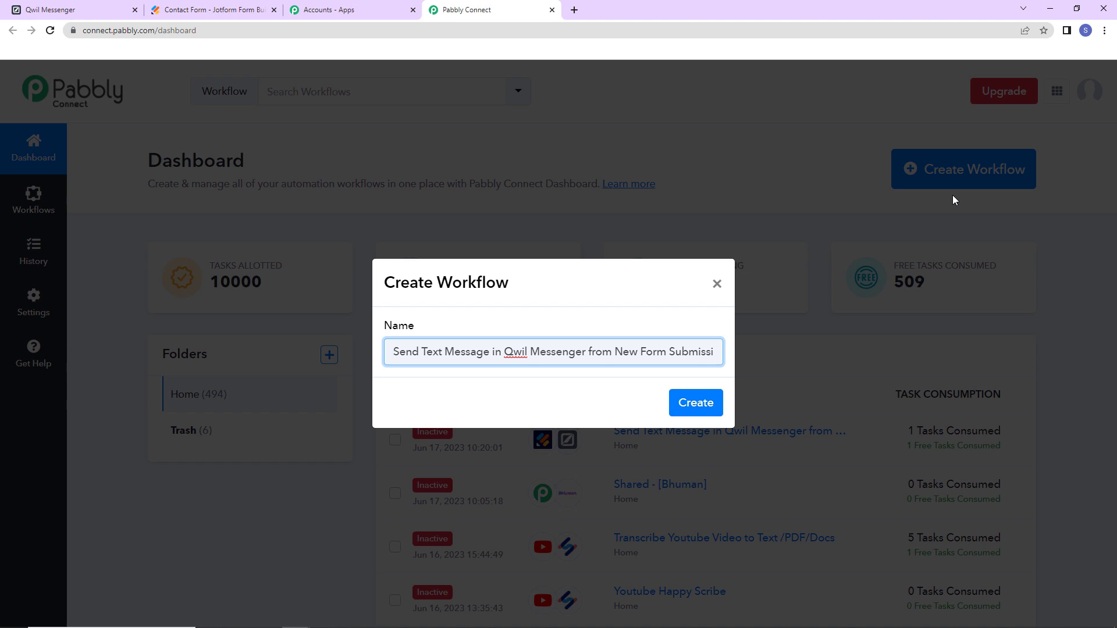
click(697, 404)
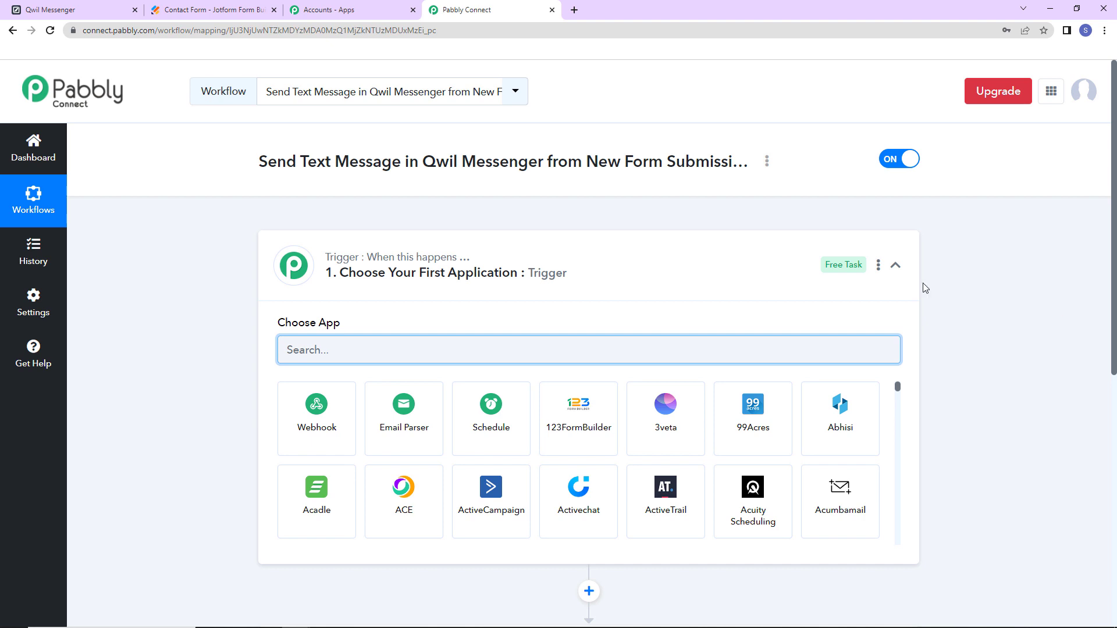
- Set the trigger to Jotform with the New Response event and copy the webhook URL
scroll(557, 289, down, 5)
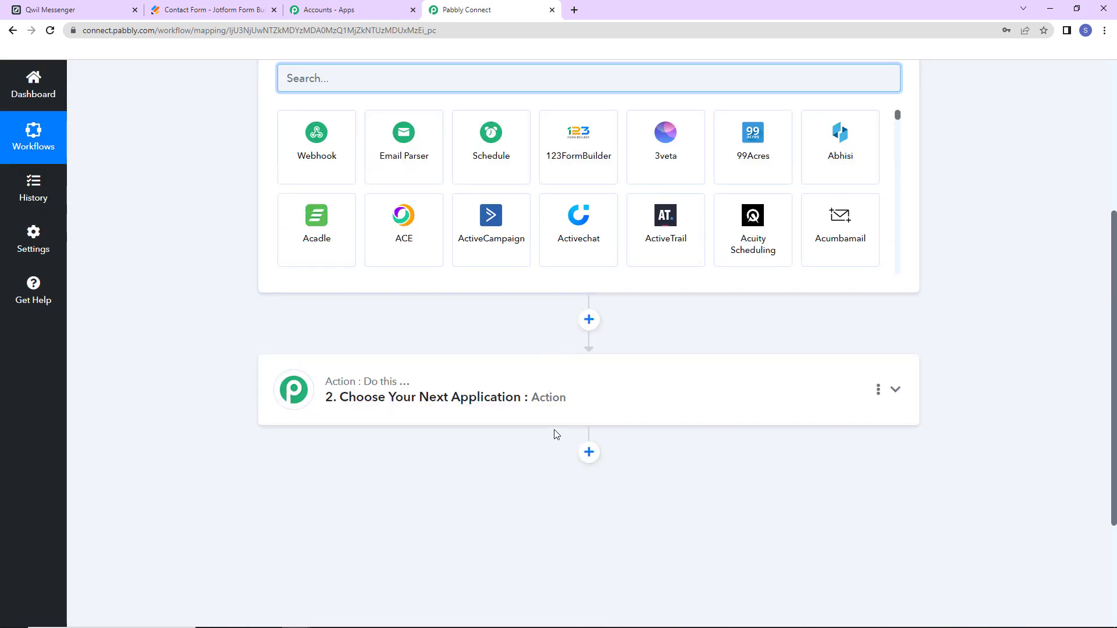
scroll(557, 434, up, 3)
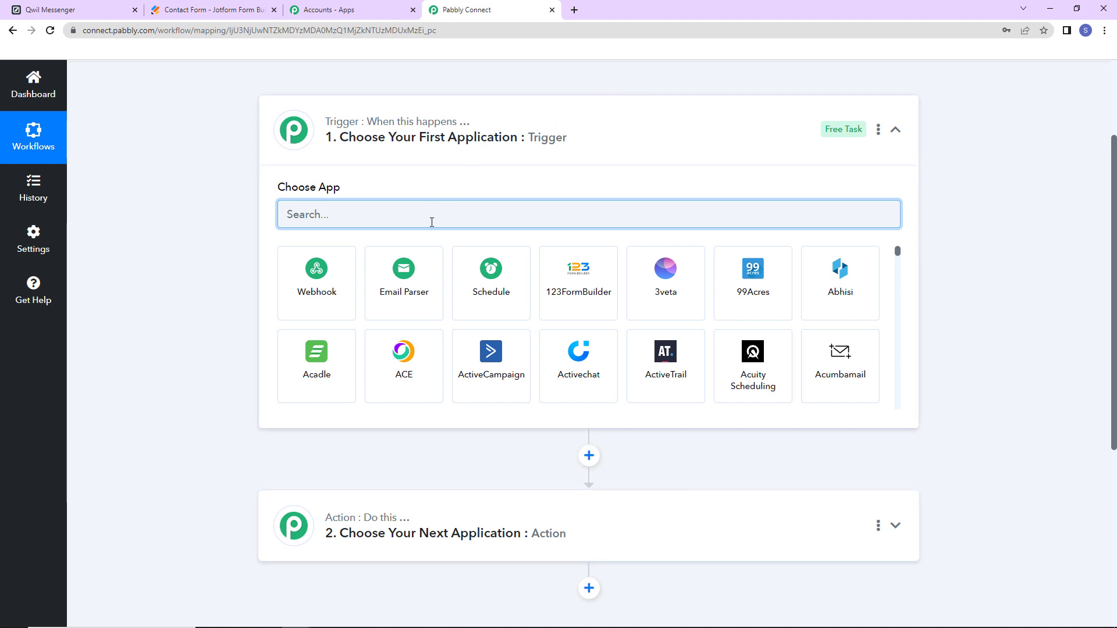
text(jot)
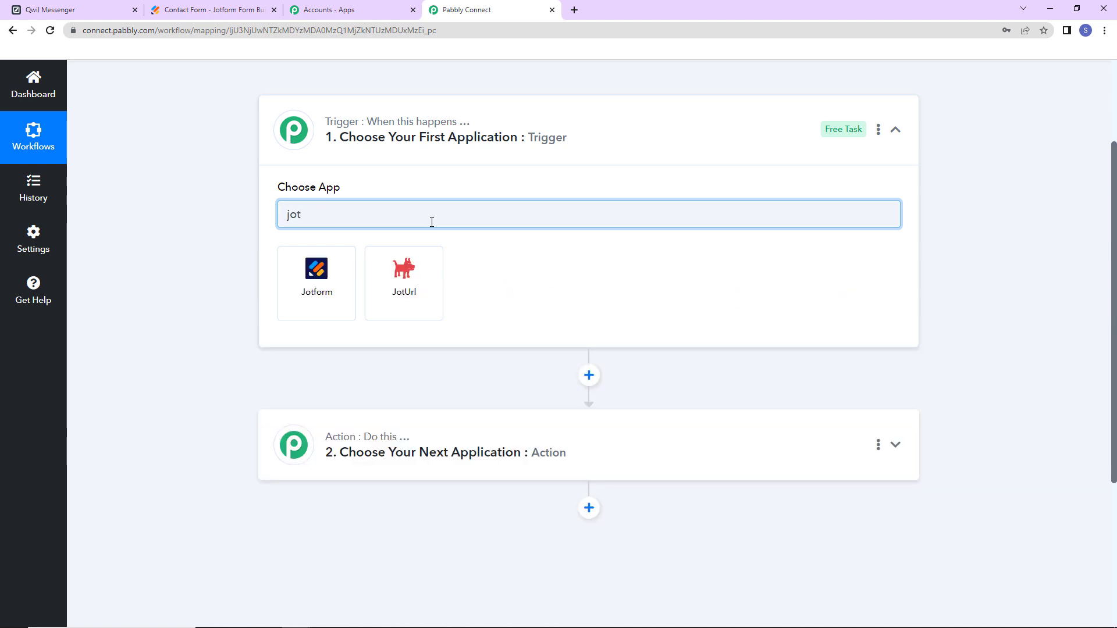
click(337, 282)
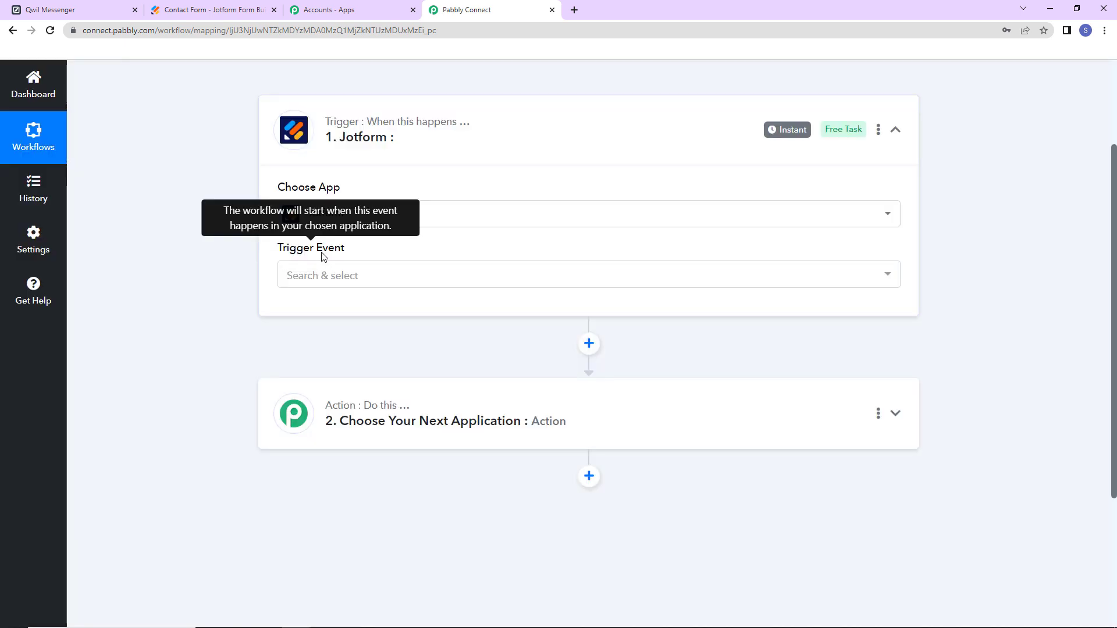
click(324, 274)
click(327, 337)
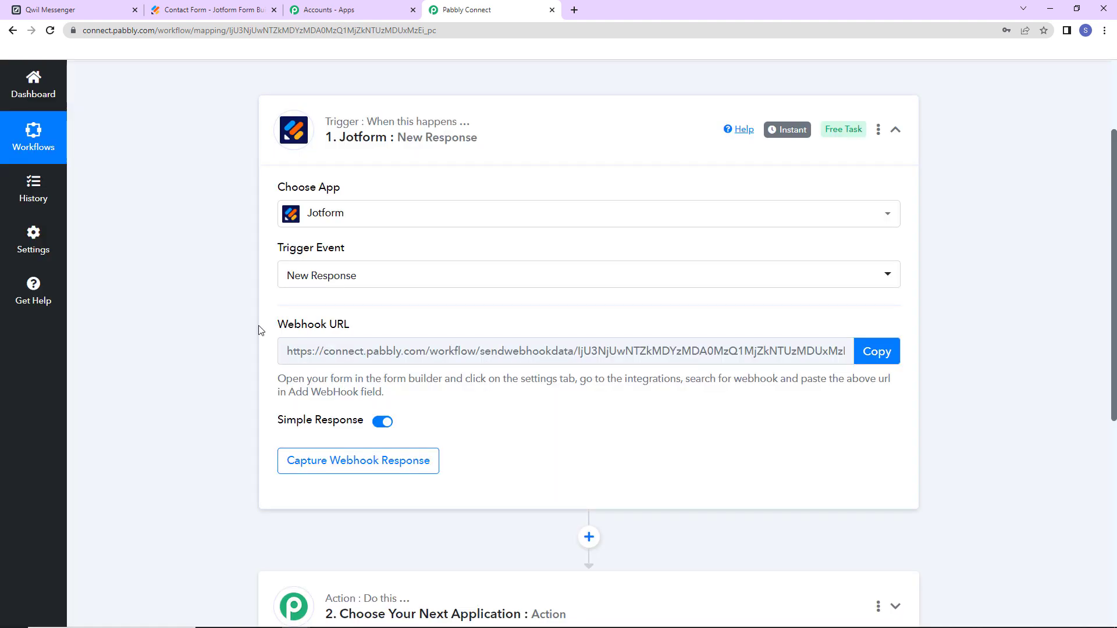
drag(260, 330, 429, 333)
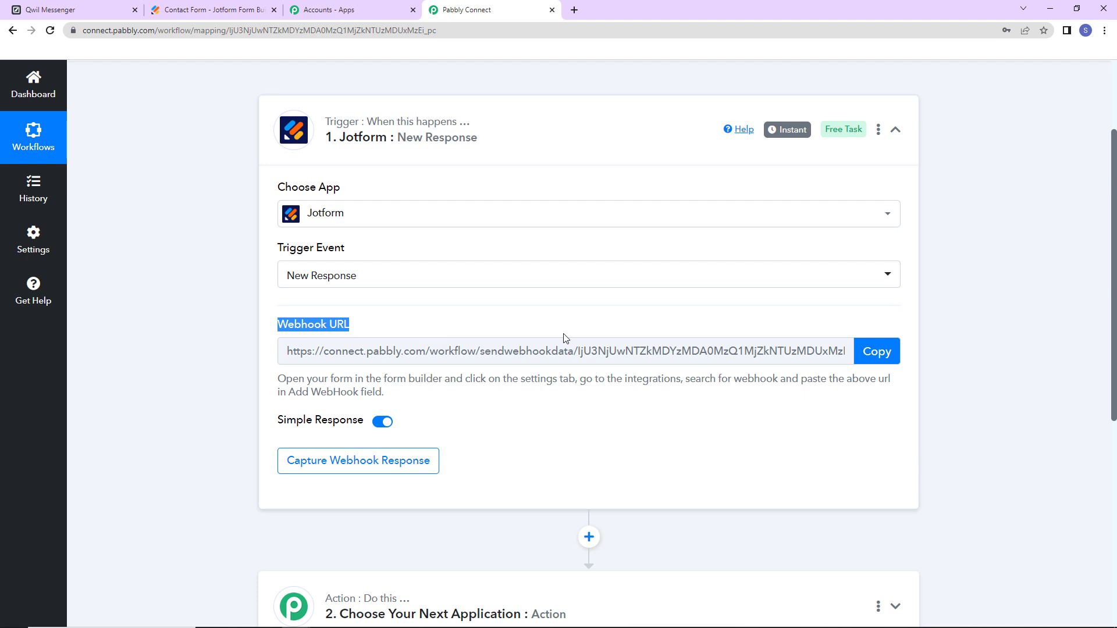
click(875, 350)
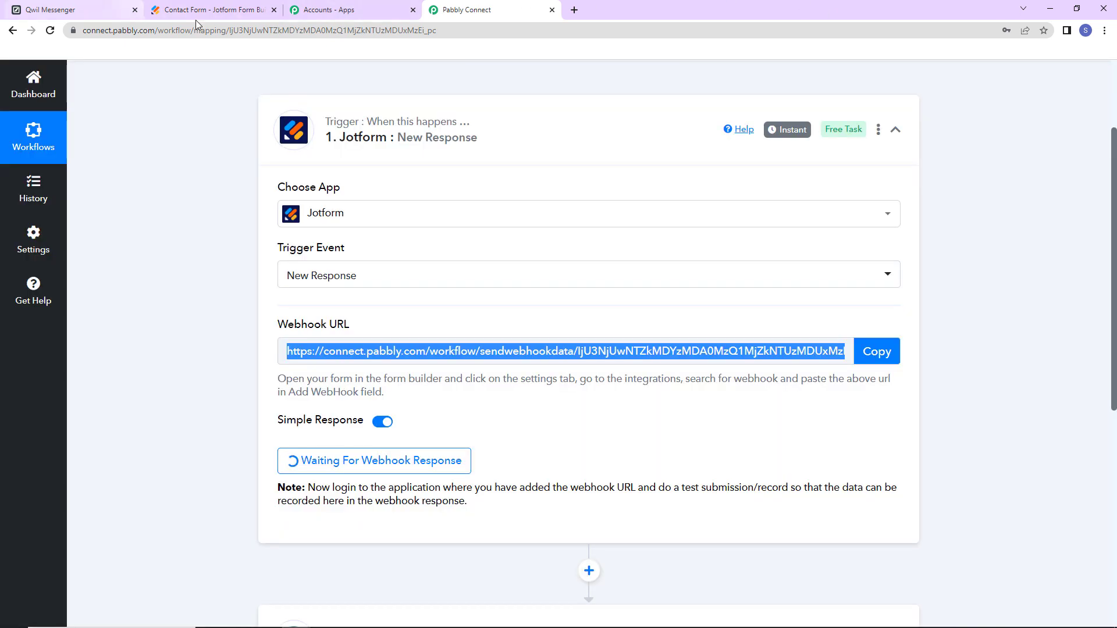
- Open Jotform's Contact Form in the form builder and go to its Settings page
click(199, 10)
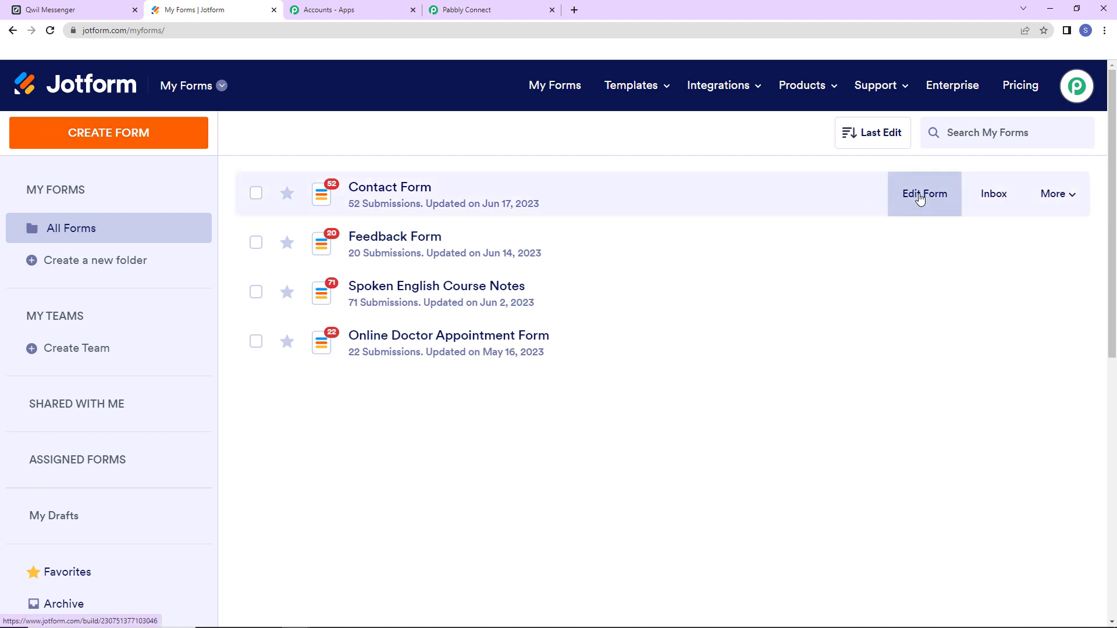
click(918, 195)
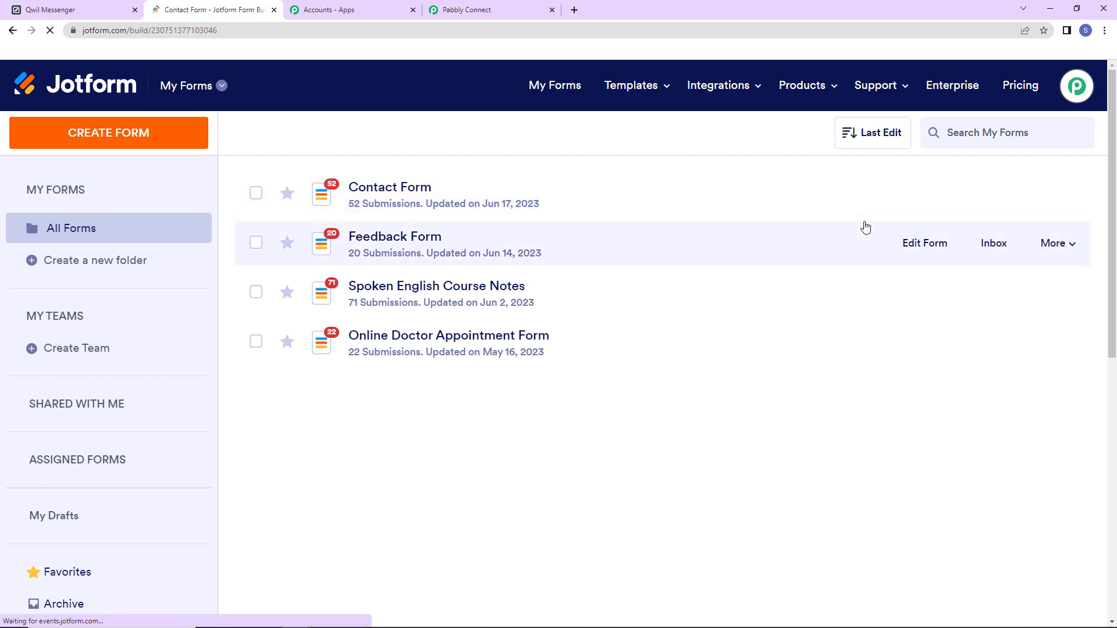
scroll(378, 288, down, 3)
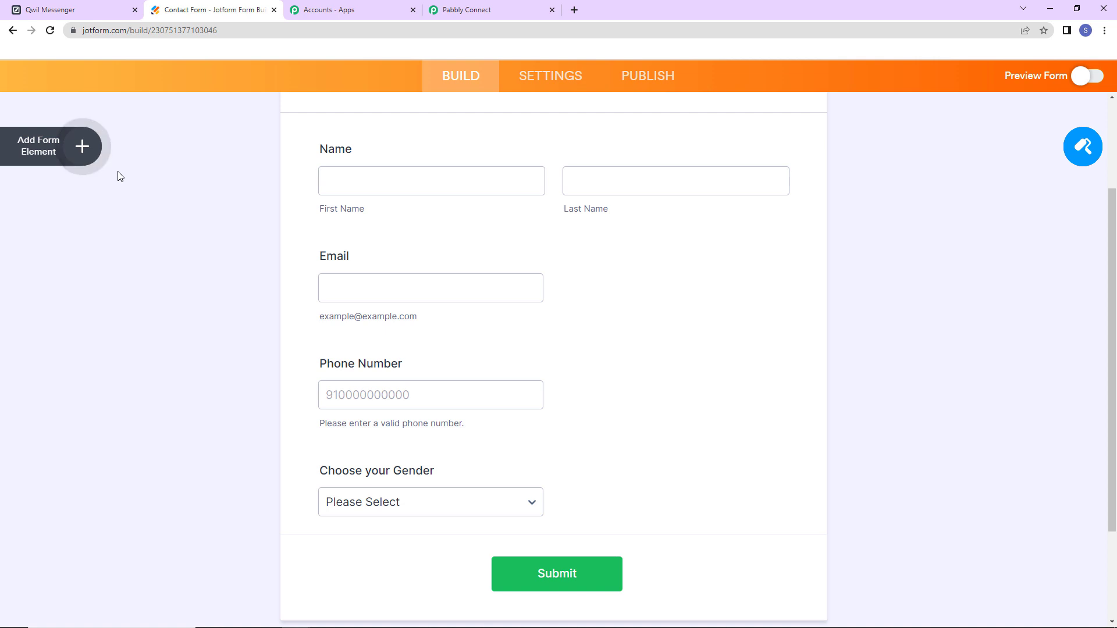
click(547, 85)
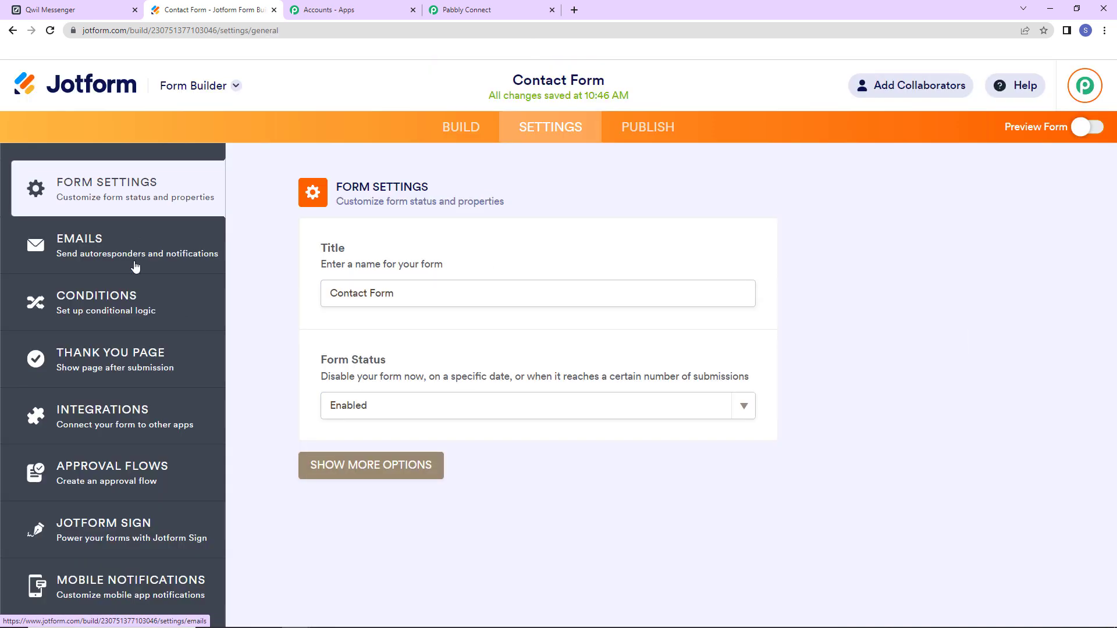
- Find and open the WebHooks integration in the Contact Form's integrations
click(104, 416)
click(580, 230)
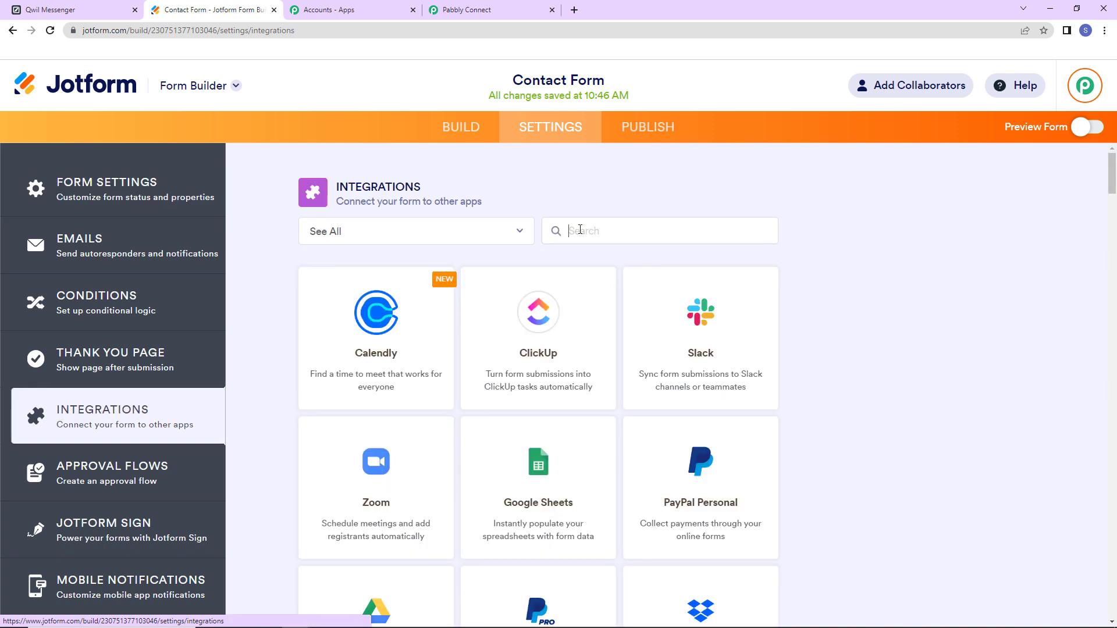
text(web)
click(584, 350)
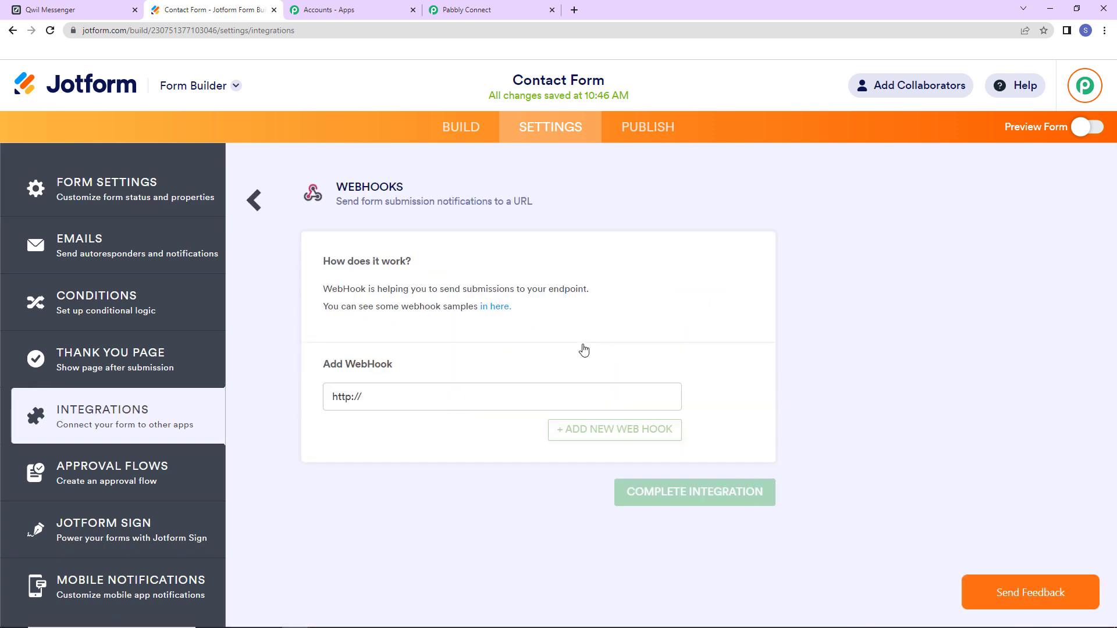
- Add the Pabbly webhook URL as the form's WebHook, finish the integration, and open Publish
click(479, 10)
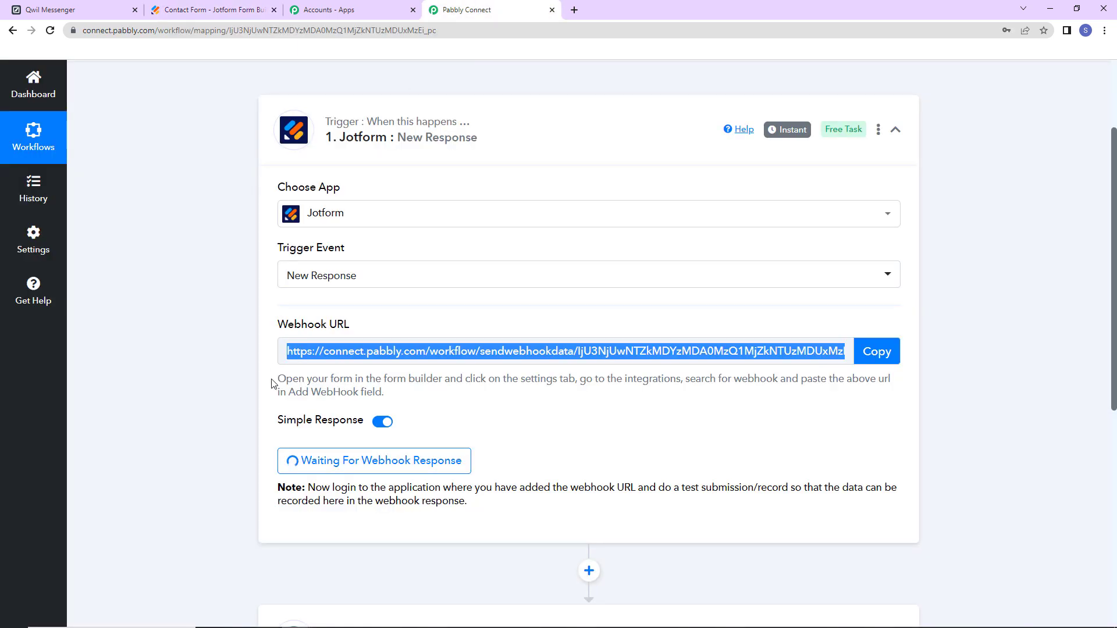
click(877, 351)
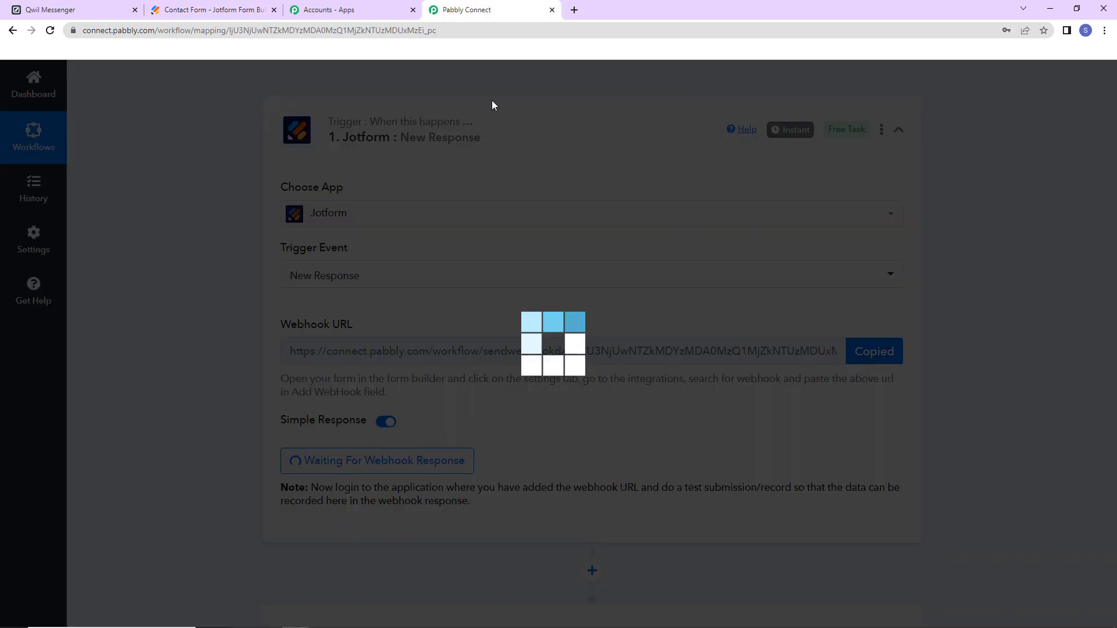
click(175, 8)
drag(364, 397, 222, 397)
key(BackSpace)
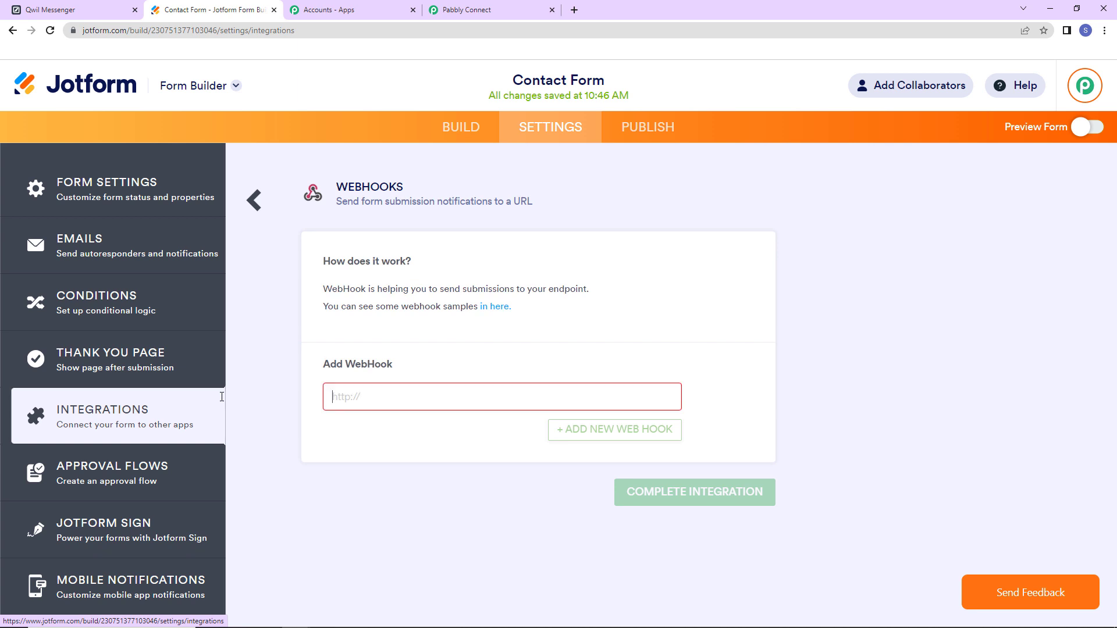
key(ctrl+v)
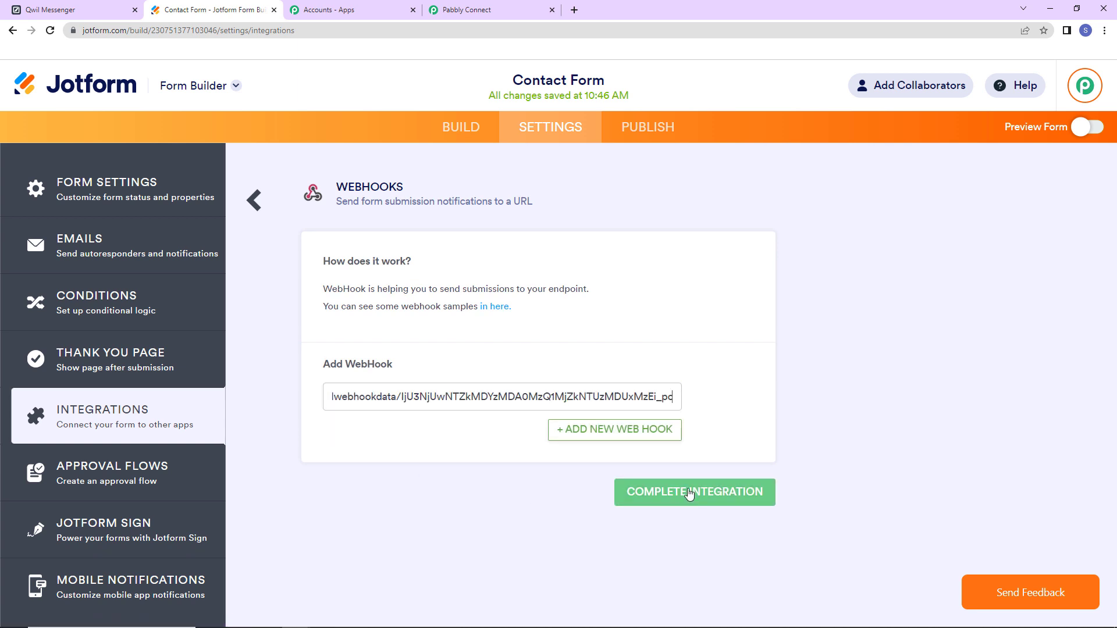
click(643, 492)
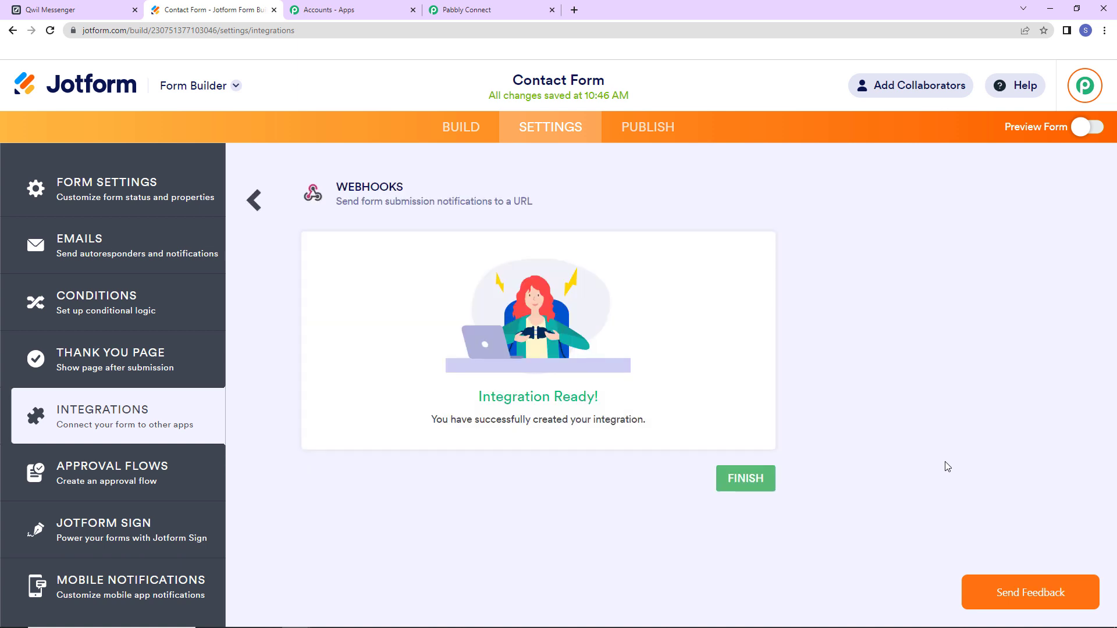
click(731, 492)
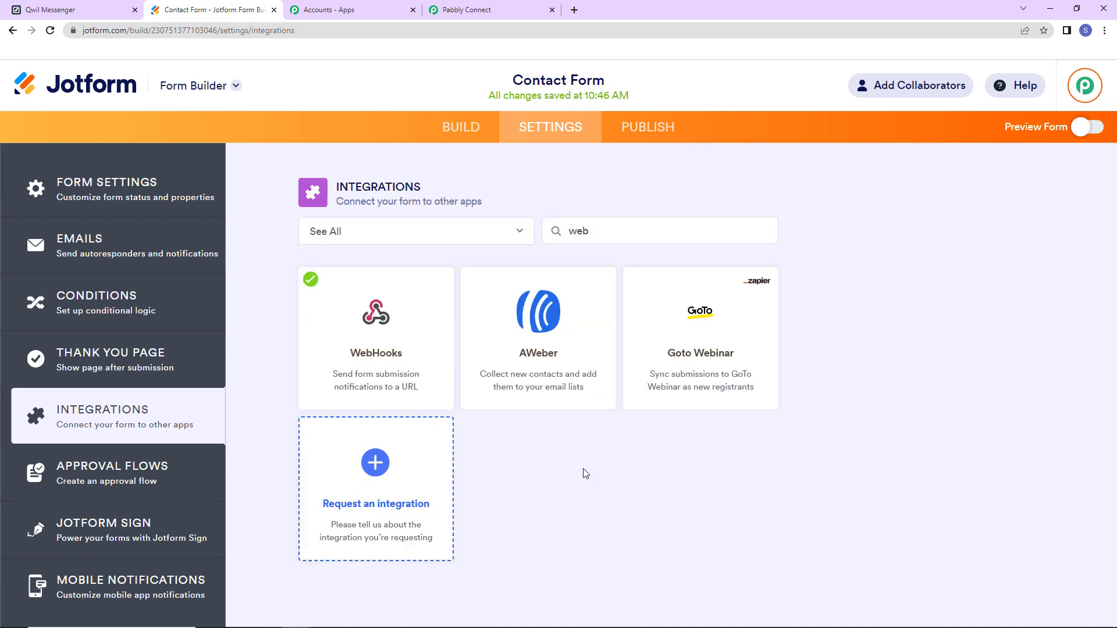
click(628, 127)
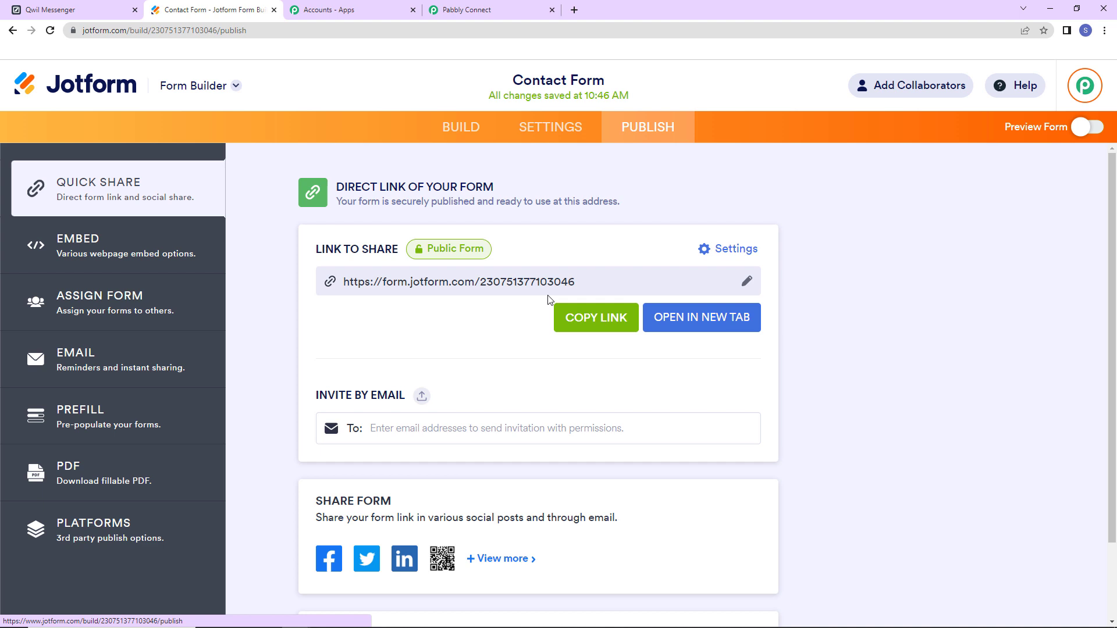
- Confirm Pabbly is still awaiting a response, then open the live Contact Form in a new tab
click(500, 11)
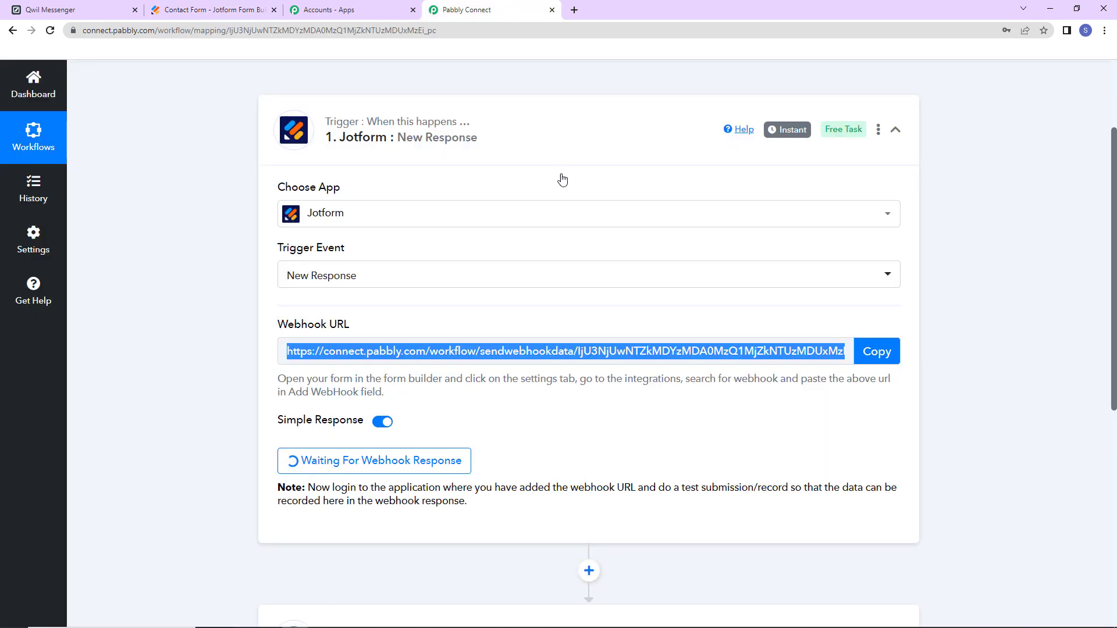
click(623, 335)
scroll(626, 349, down, 2)
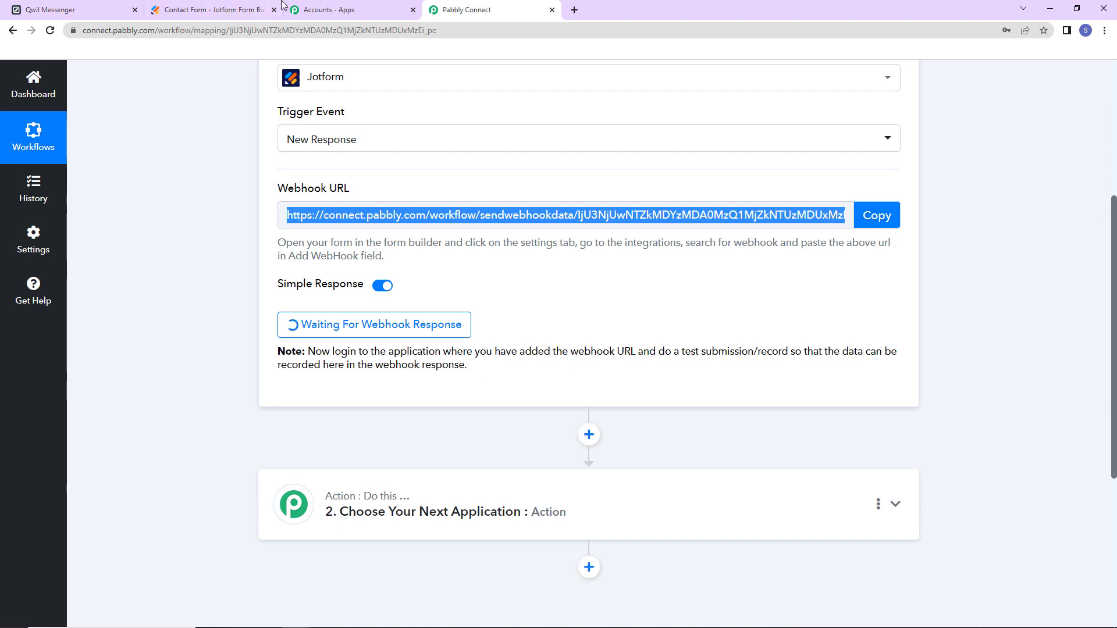
click(215, 9)
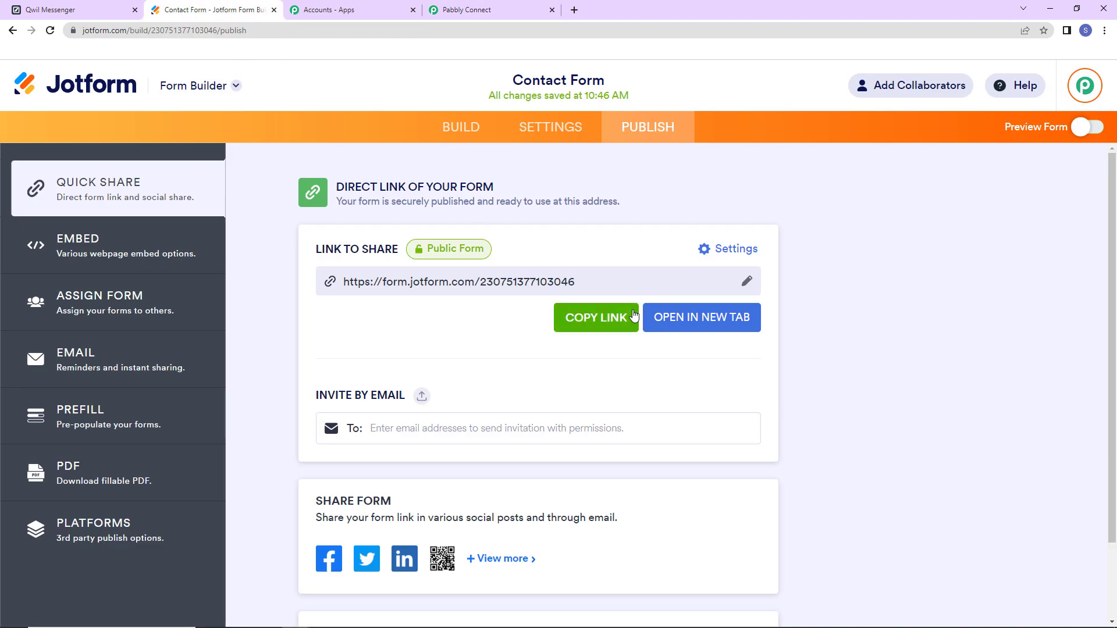
click(696, 317)
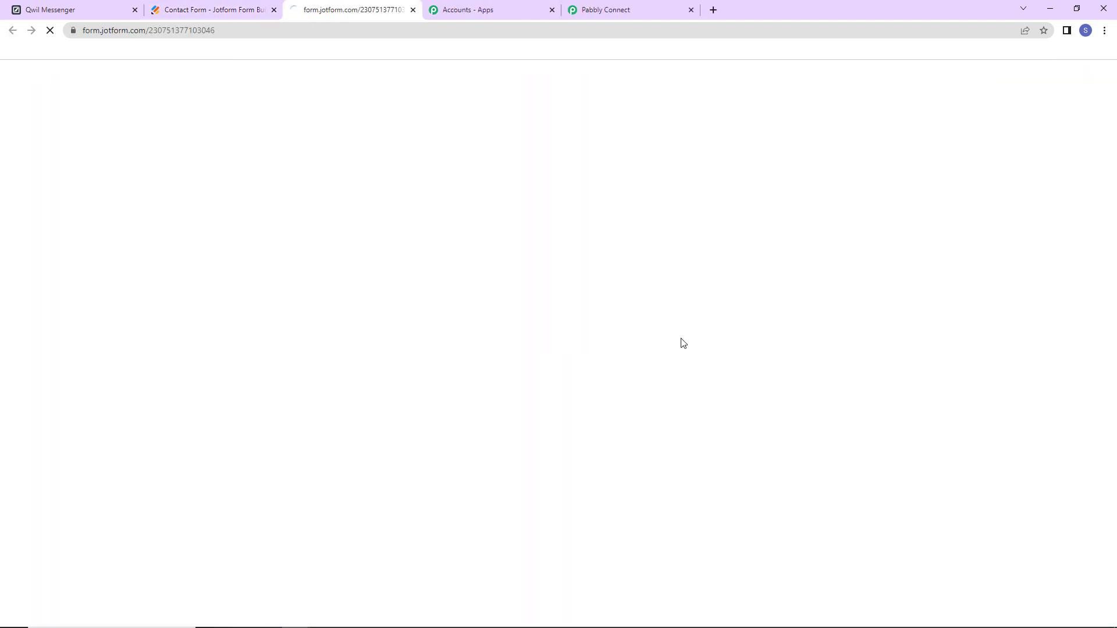
- Autofill the Contact Form with saved contact details, choose gender Male, and submit it
scroll(405, 258, down, 2)
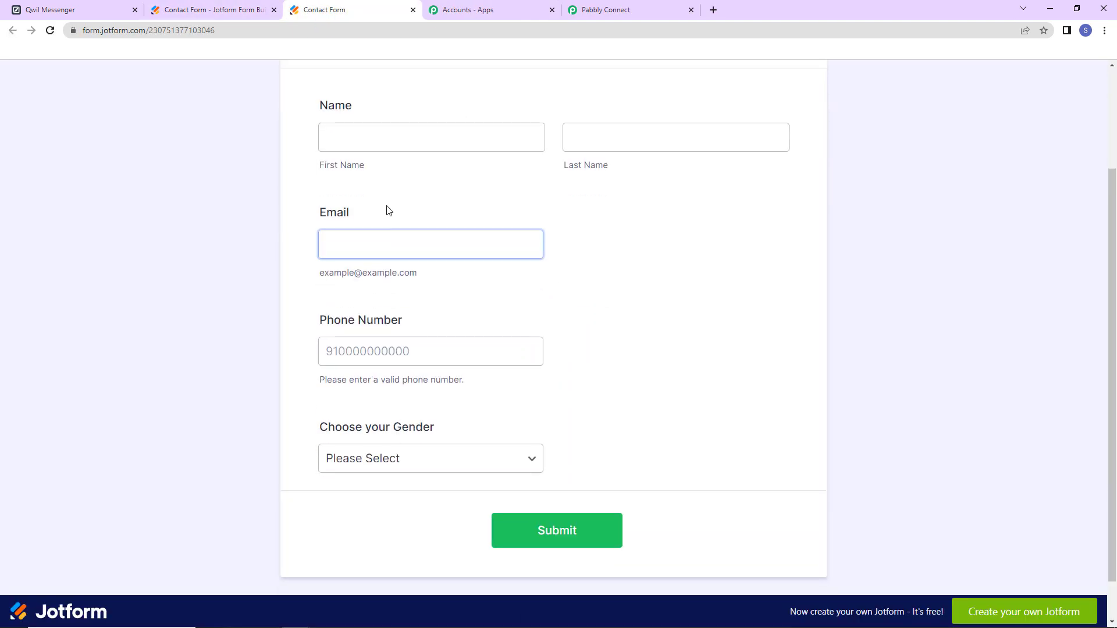
click(370, 142)
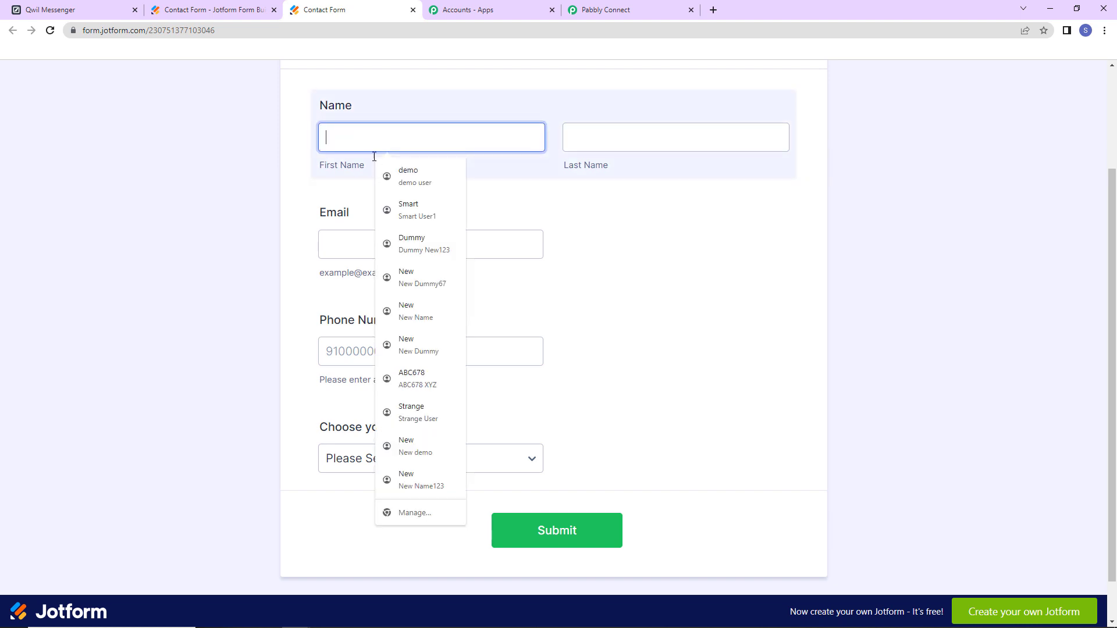
click(424, 347)
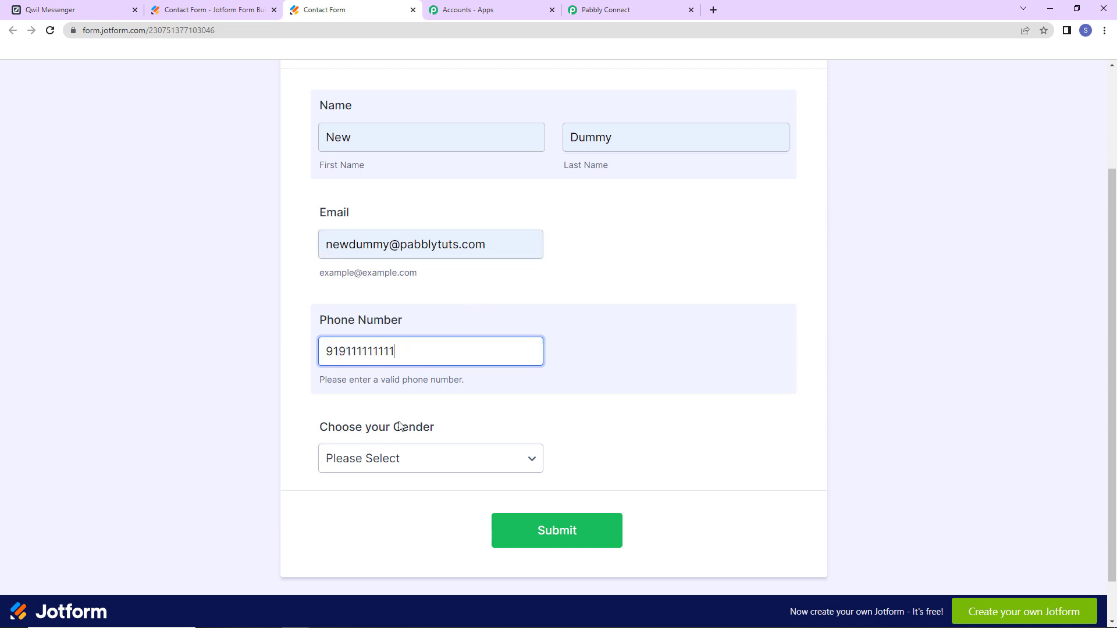
click(411, 458)
click(391, 495)
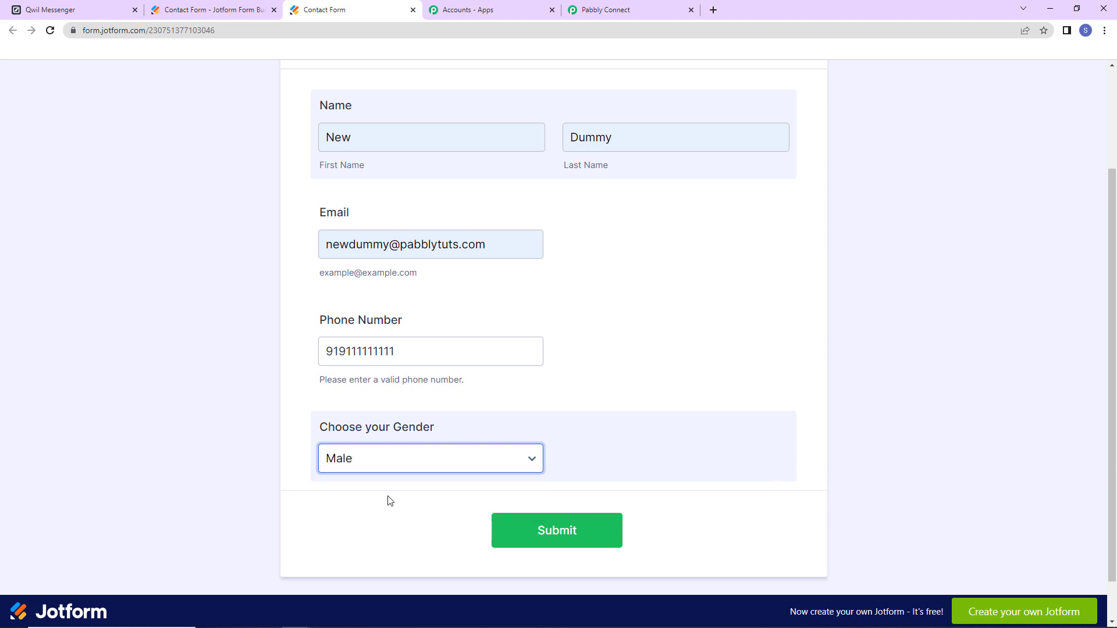
click(553, 533)
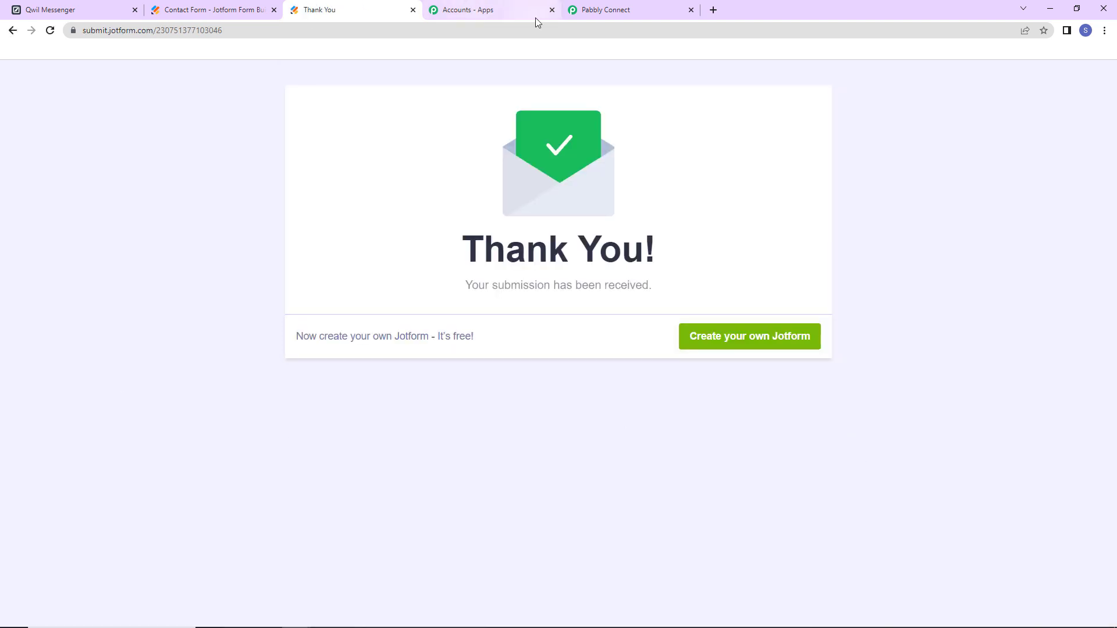
click(612, 15)
- Scroll through the received Jotform response fields, from gender Male down to FormTitle and FormID
scroll(591, 288, down, 2)
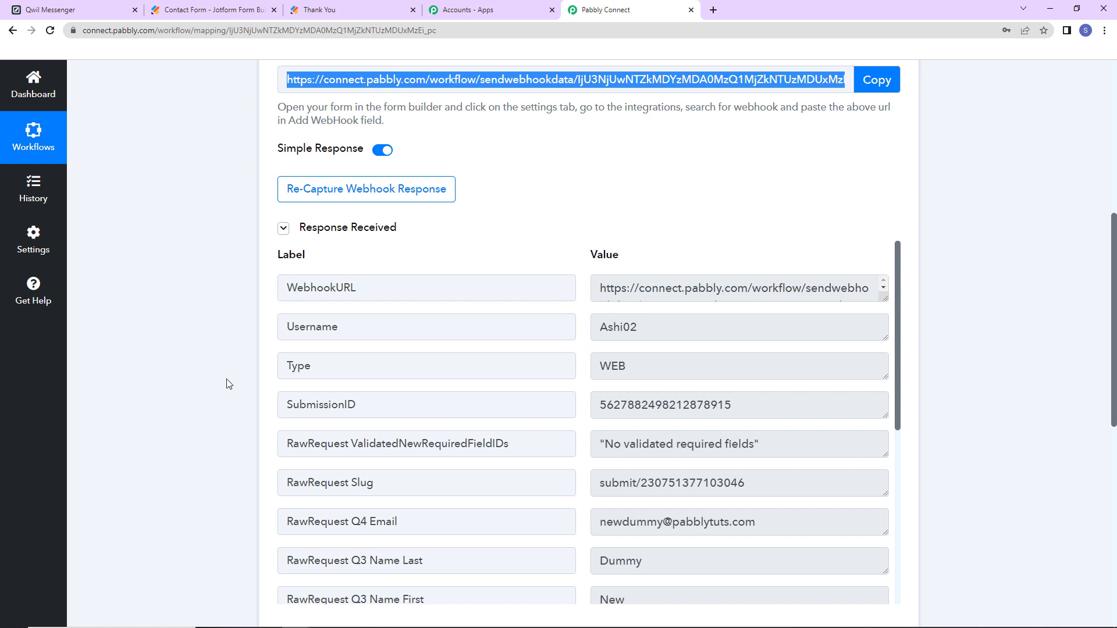
scroll(667, 379, down, 3)
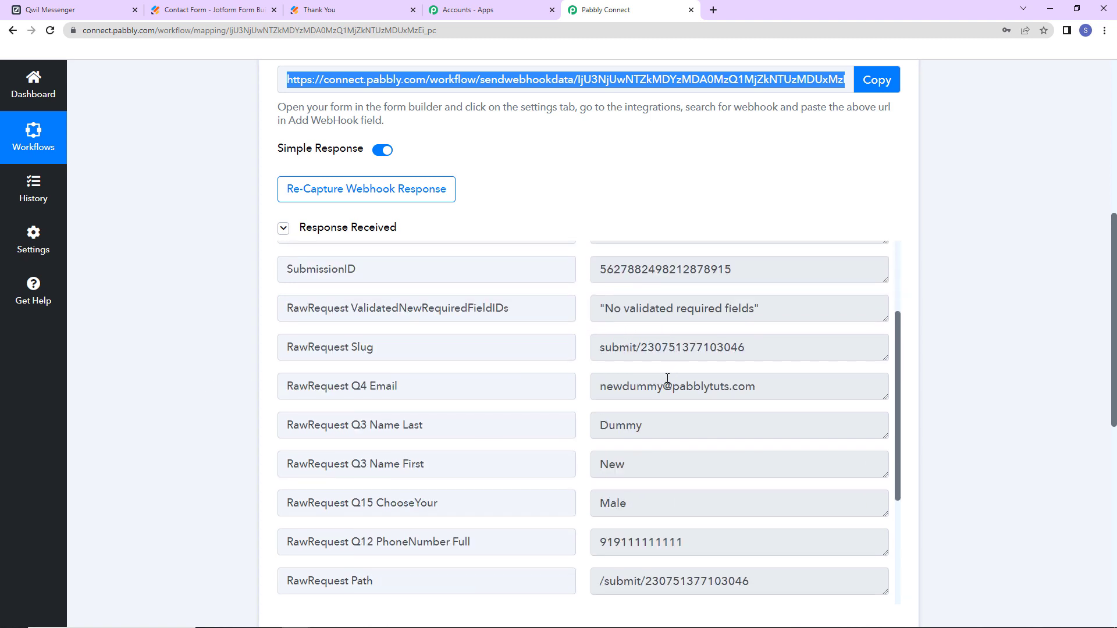
scroll(667, 379, down, 3)
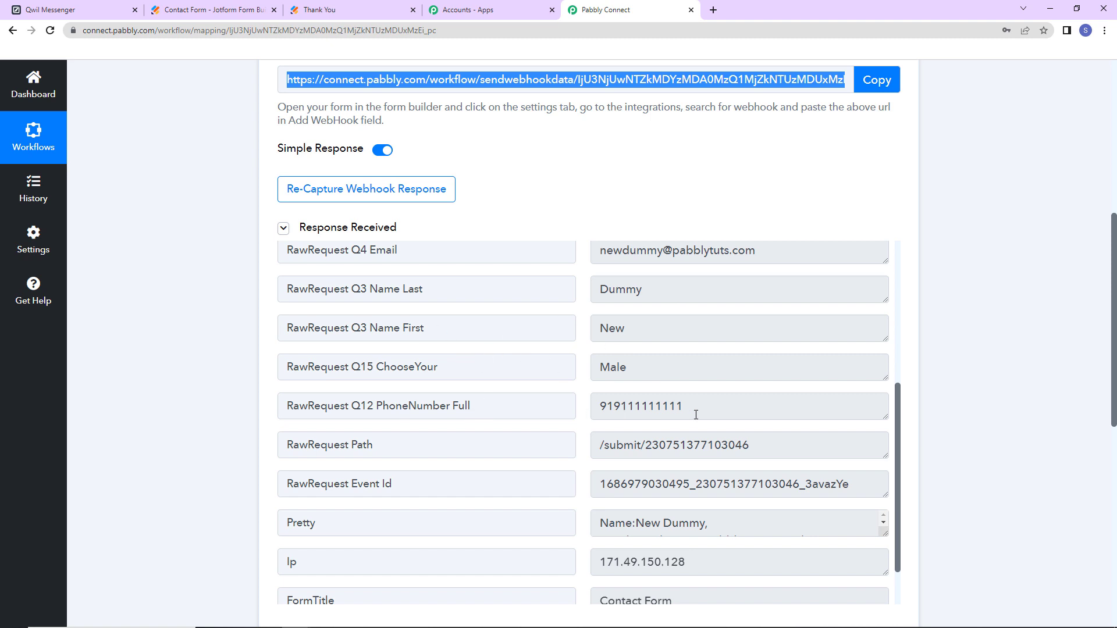
scroll(696, 414, down, 2)
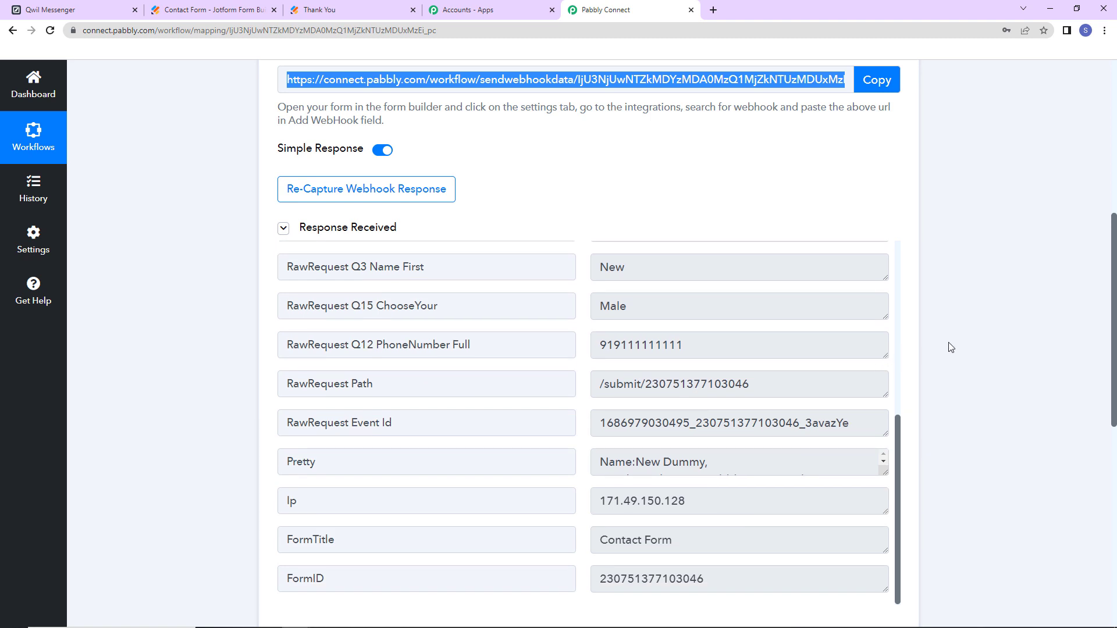
scroll(948, 347, down, 9)
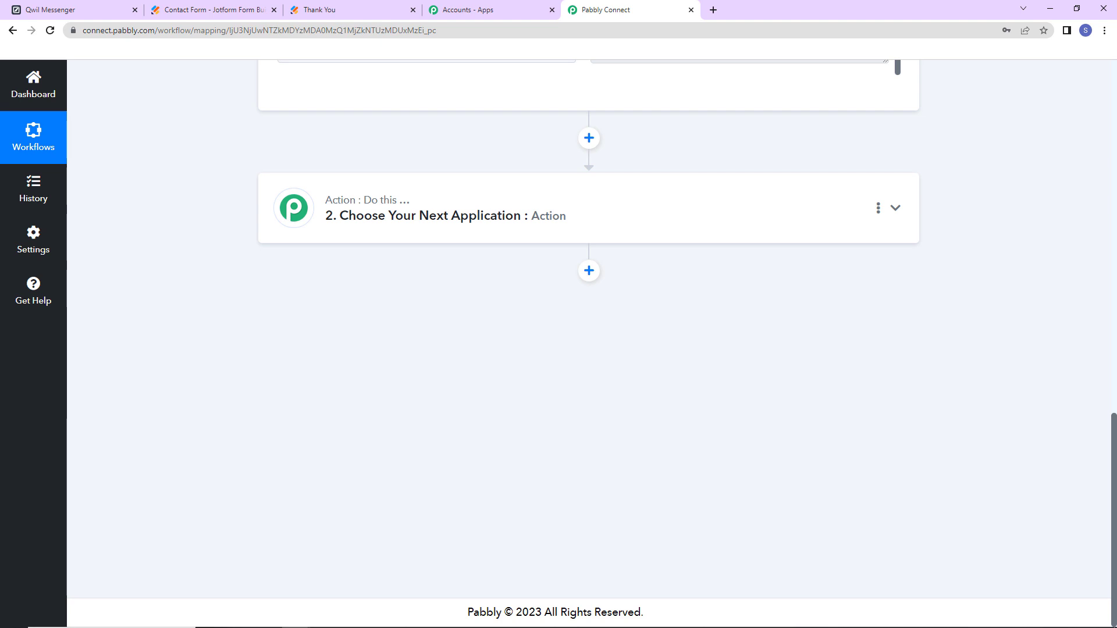
- Set the action step's app to Qwil Messenger with the Send a Text Message event
click(456, 220)
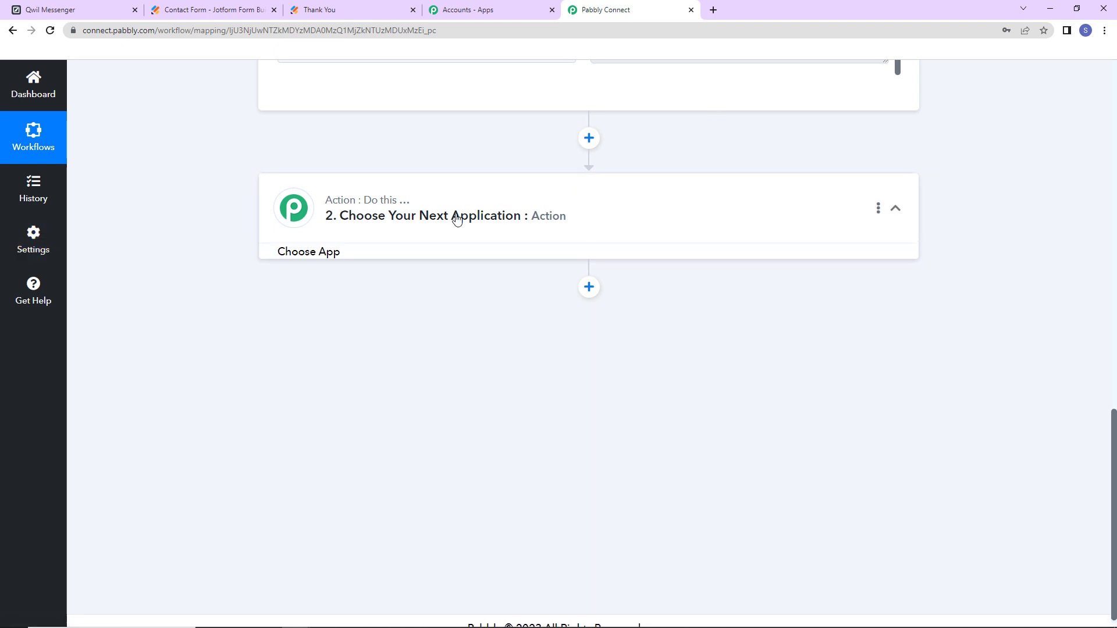
click(414, 292)
text(qwi)
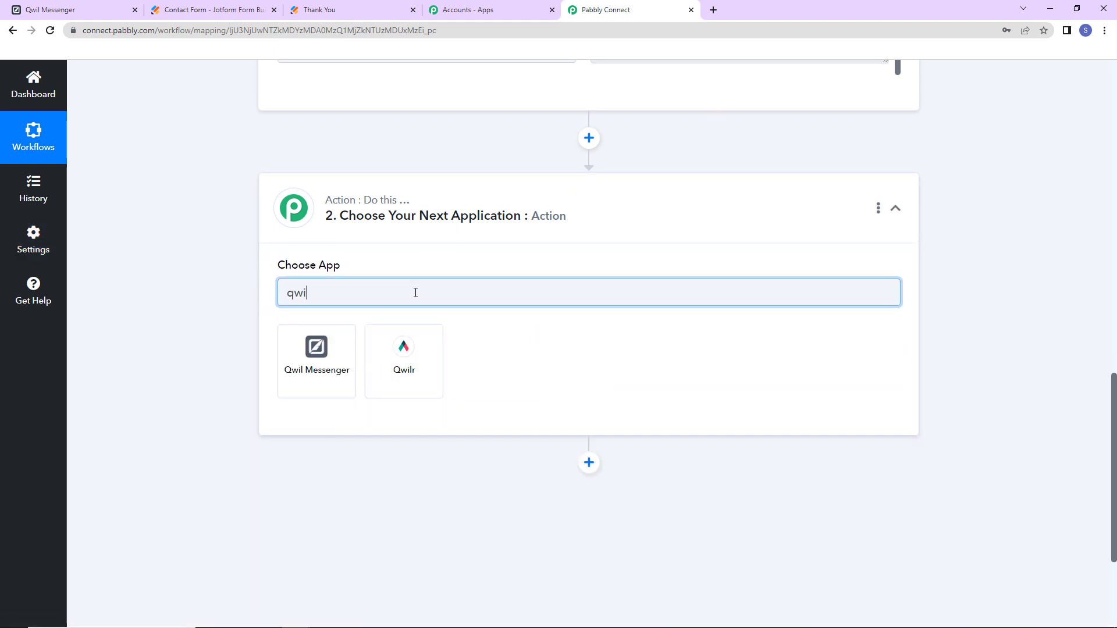
text(l)
click(338, 362)
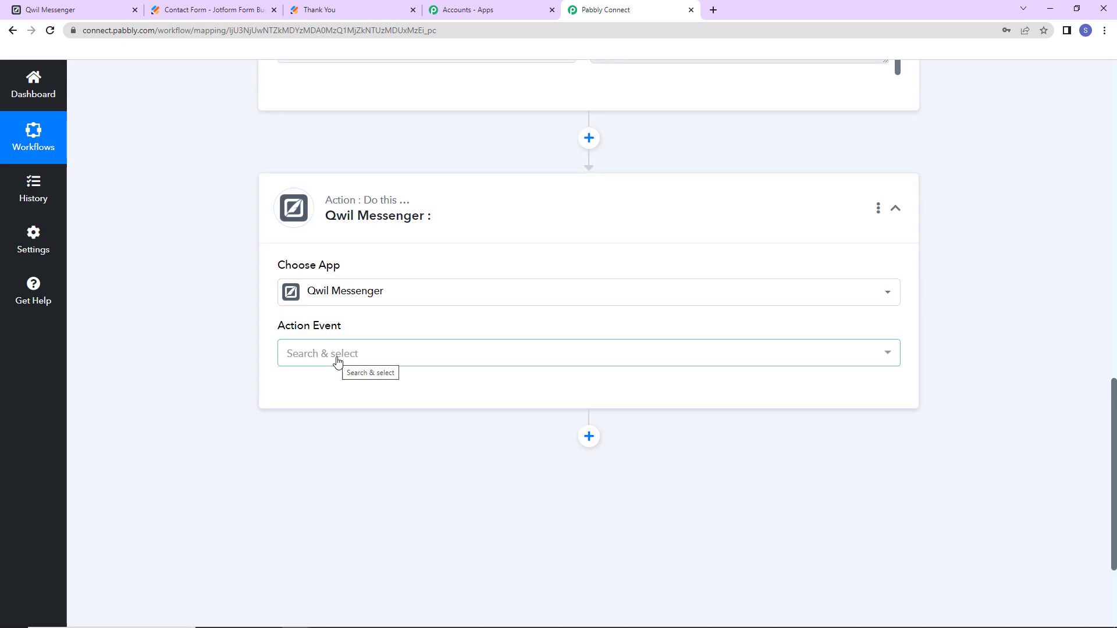
click(337, 355)
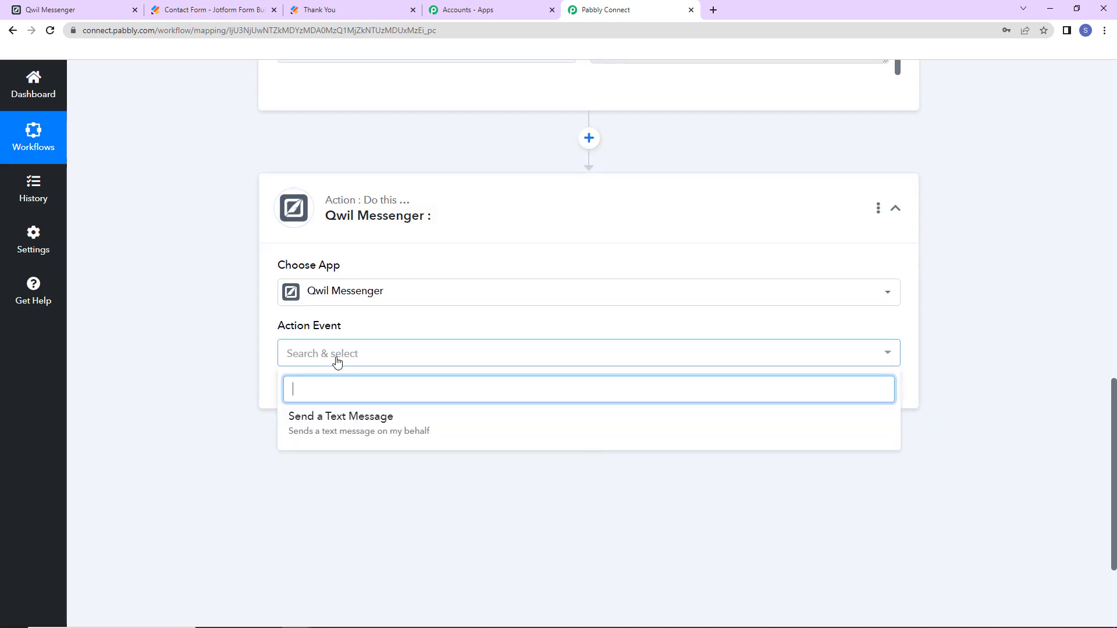
click(343, 417)
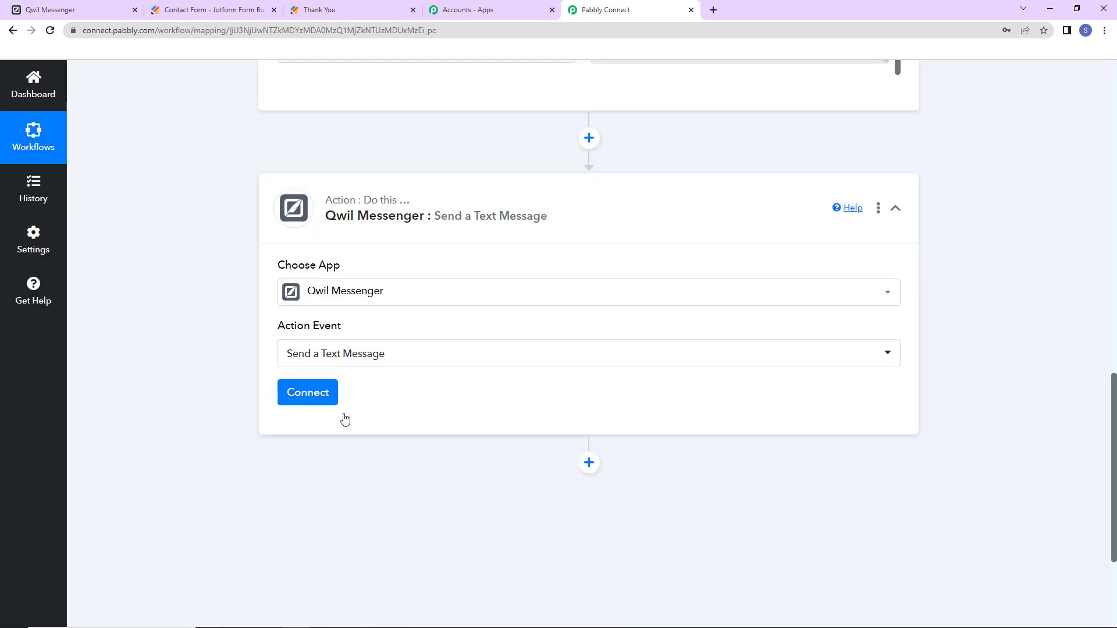
click(309, 392)
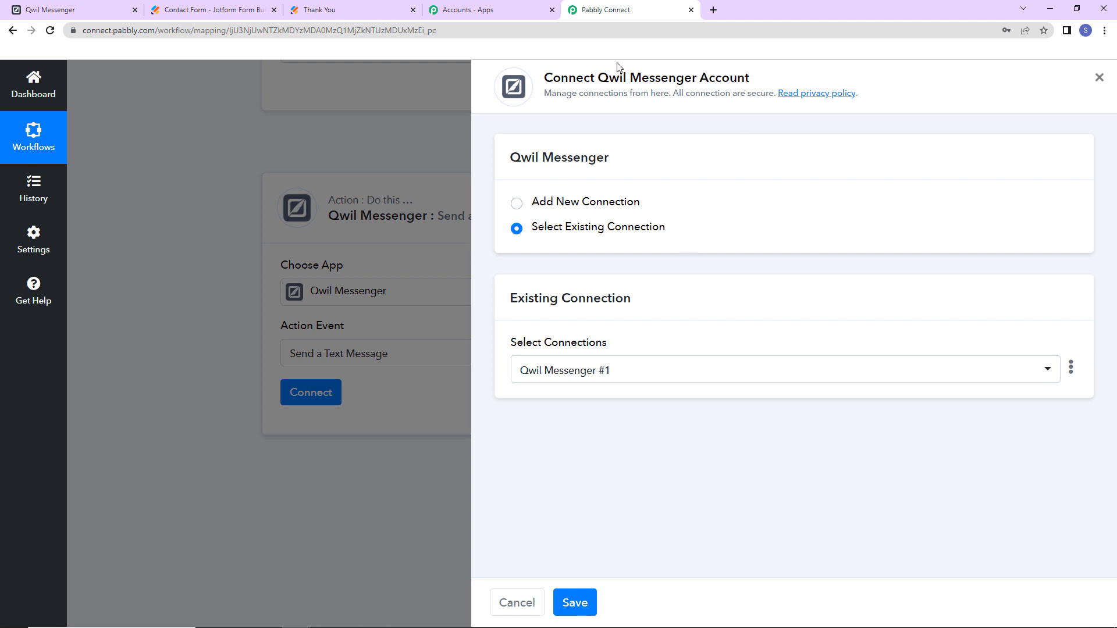
- Choose Add New Connection for the Qwil Messenger account, then go to the Qwil Messenger app
drag(599, 77, 773, 83)
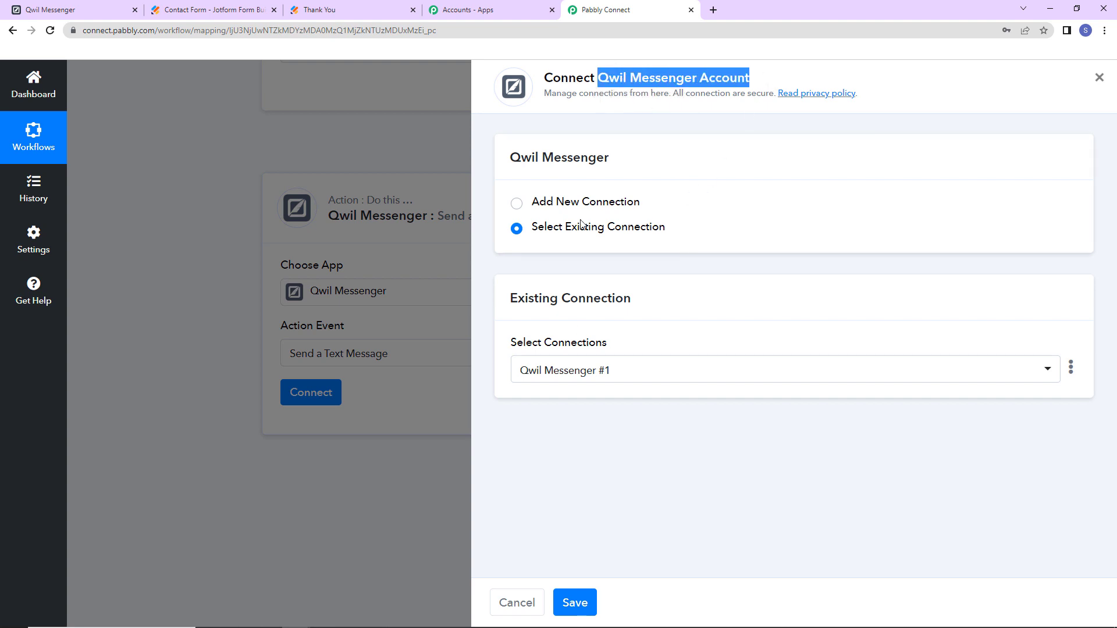
click(517, 205)
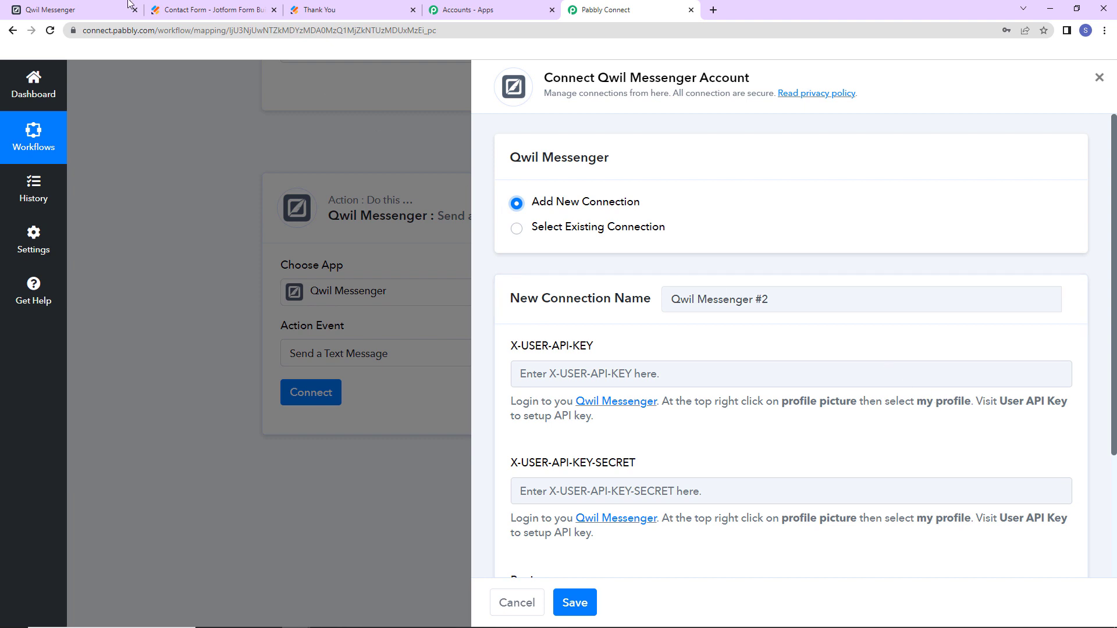
click(93, 8)
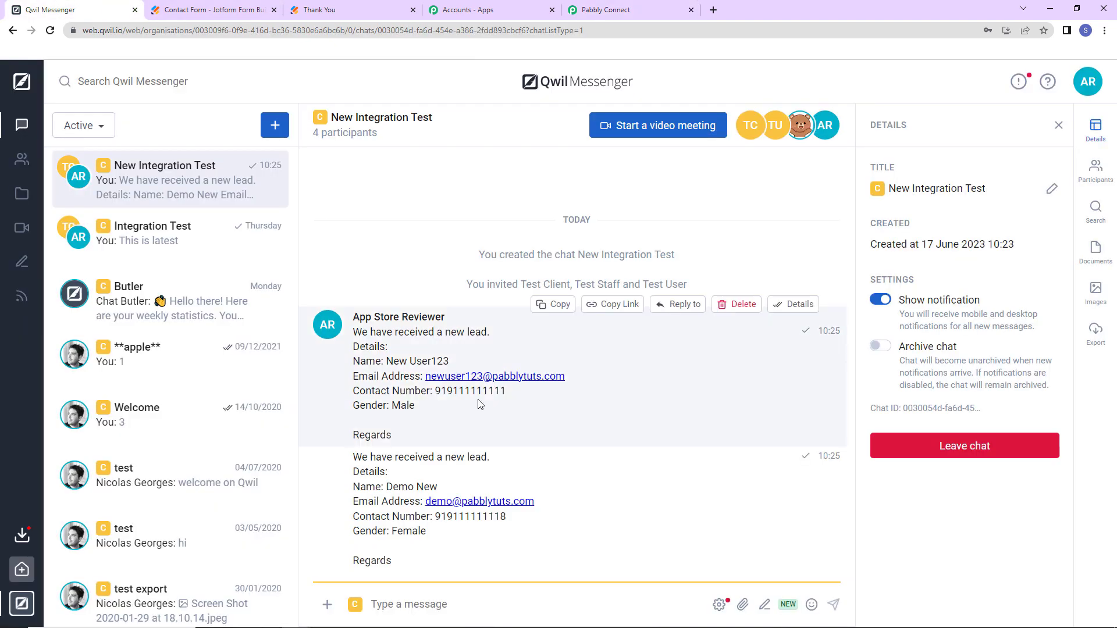
- Go to My Profile's User API Keys section and start creating a new key
click(1089, 85)
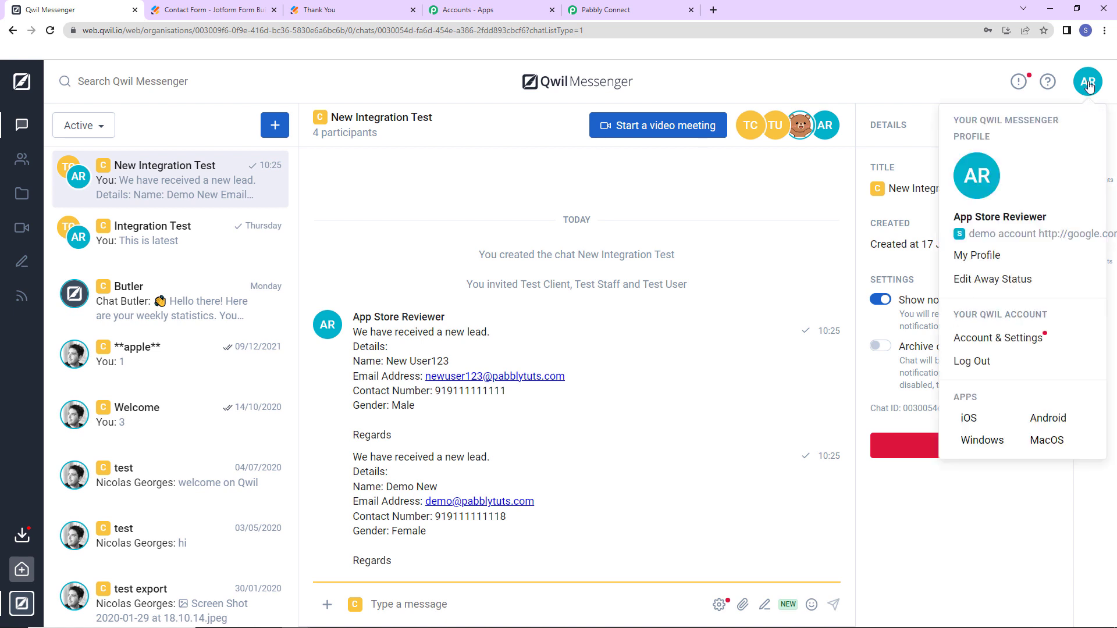
click(991, 261)
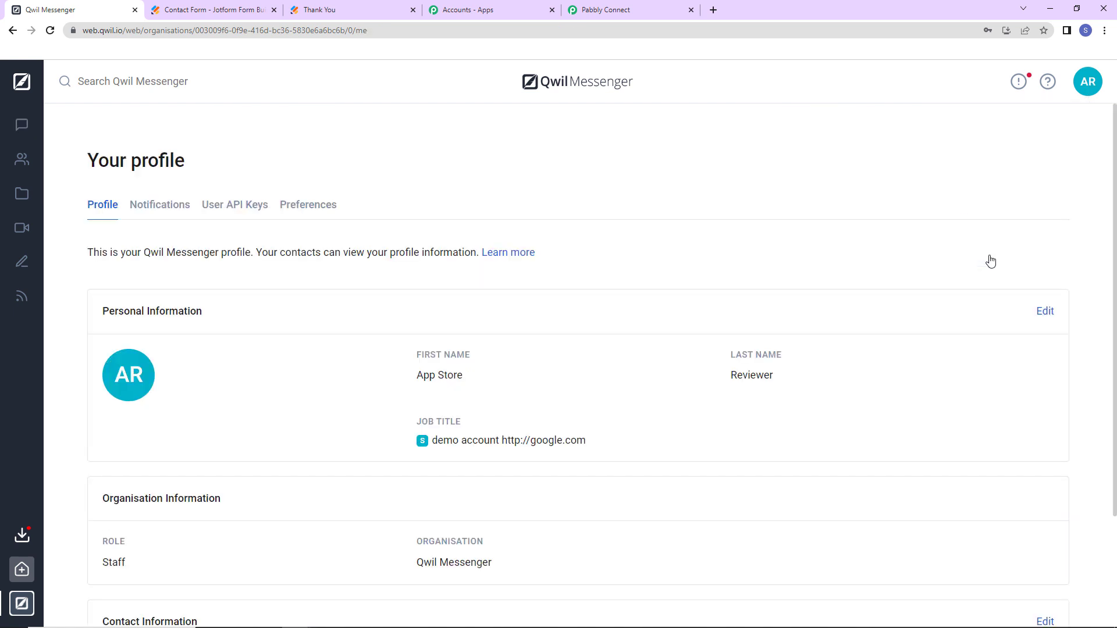
click(214, 208)
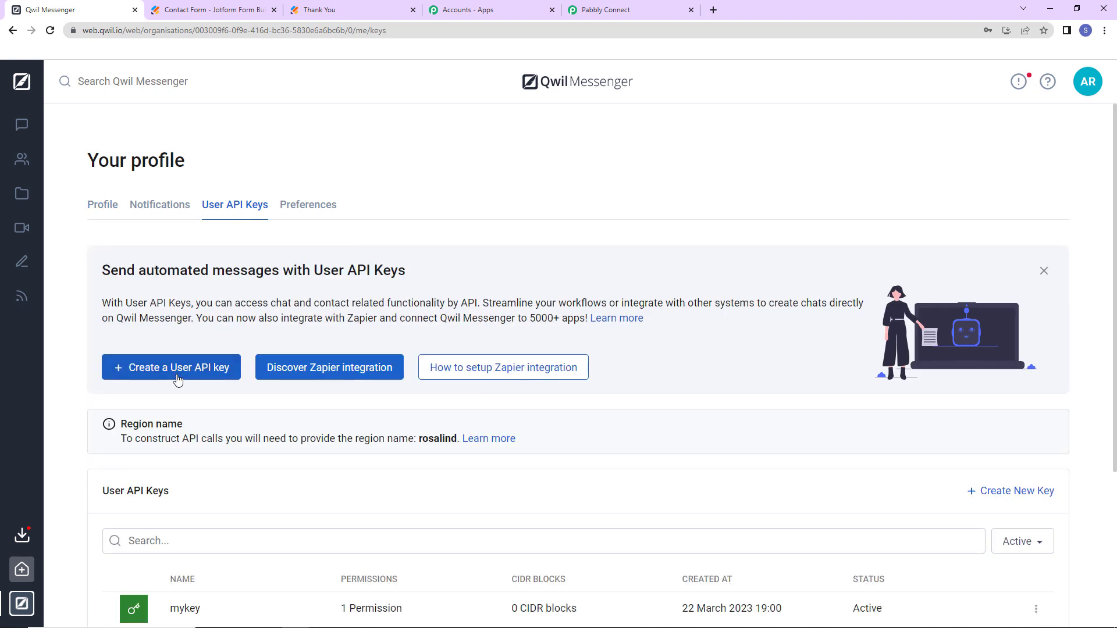
click(190, 369)
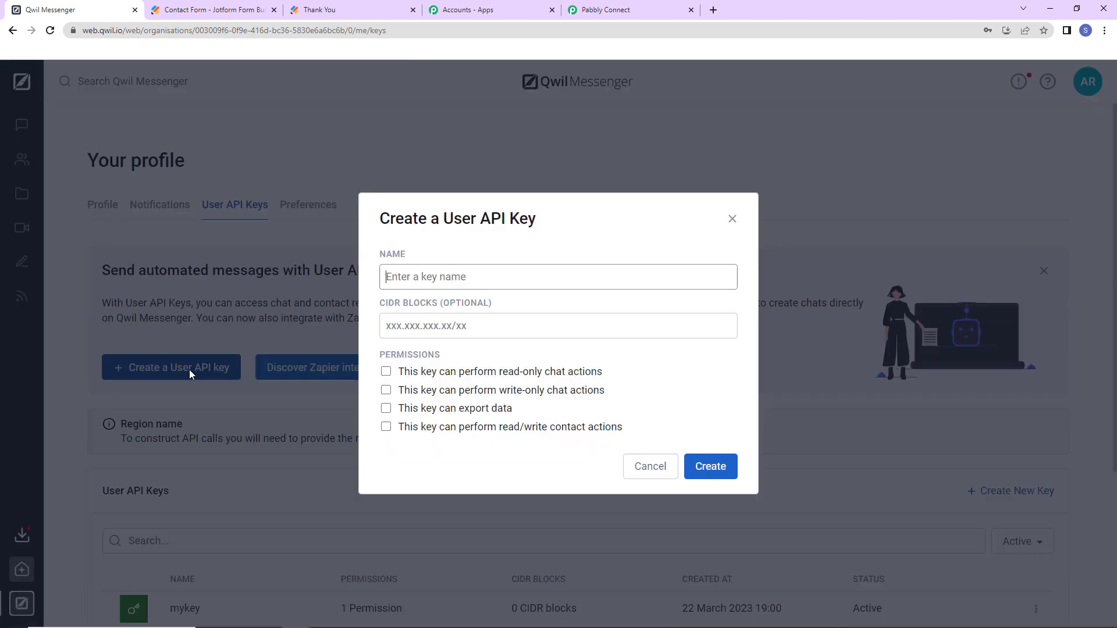
- Name the key 'Demo Key', grant all four permissions, and create it
click(436, 277)
text(Demo Key)
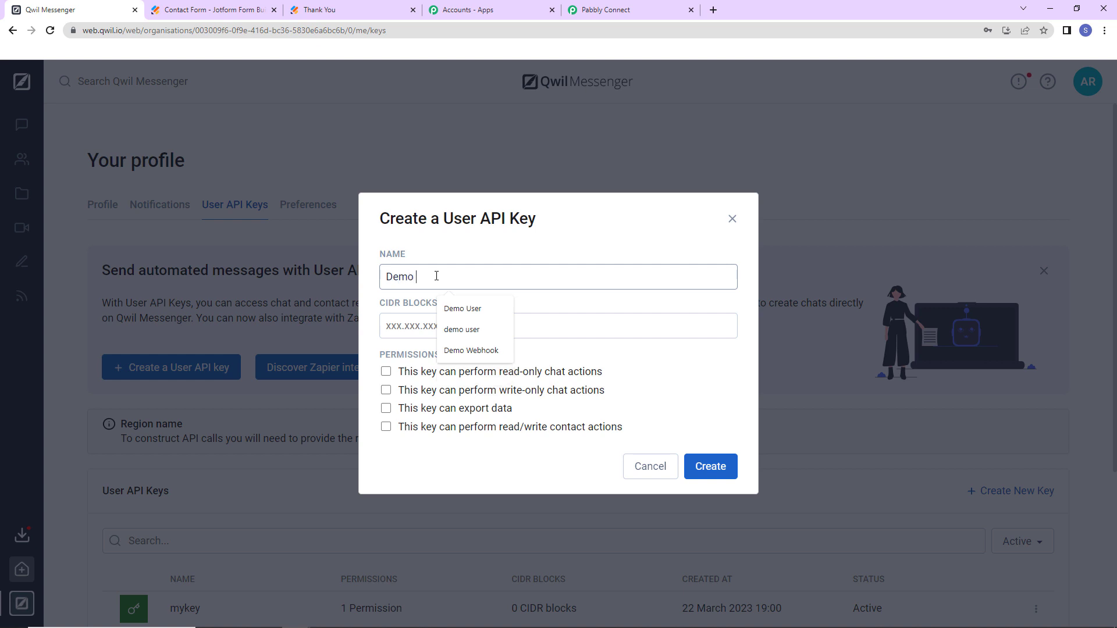
click(386, 372)
click(385, 389)
click(387, 410)
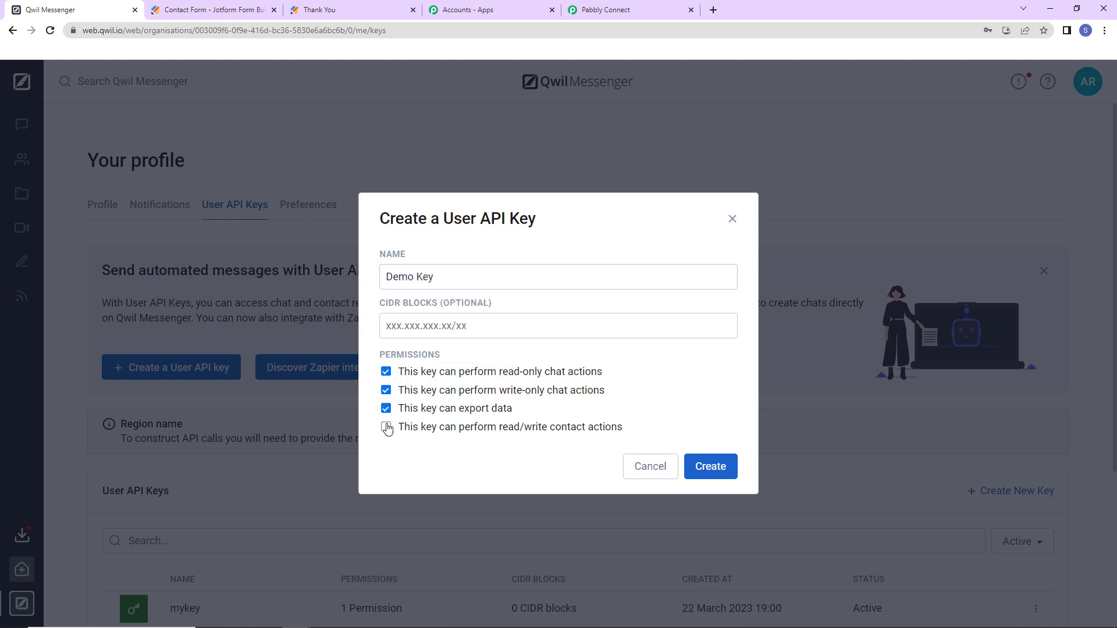
click(386, 427)
click(710, 466)
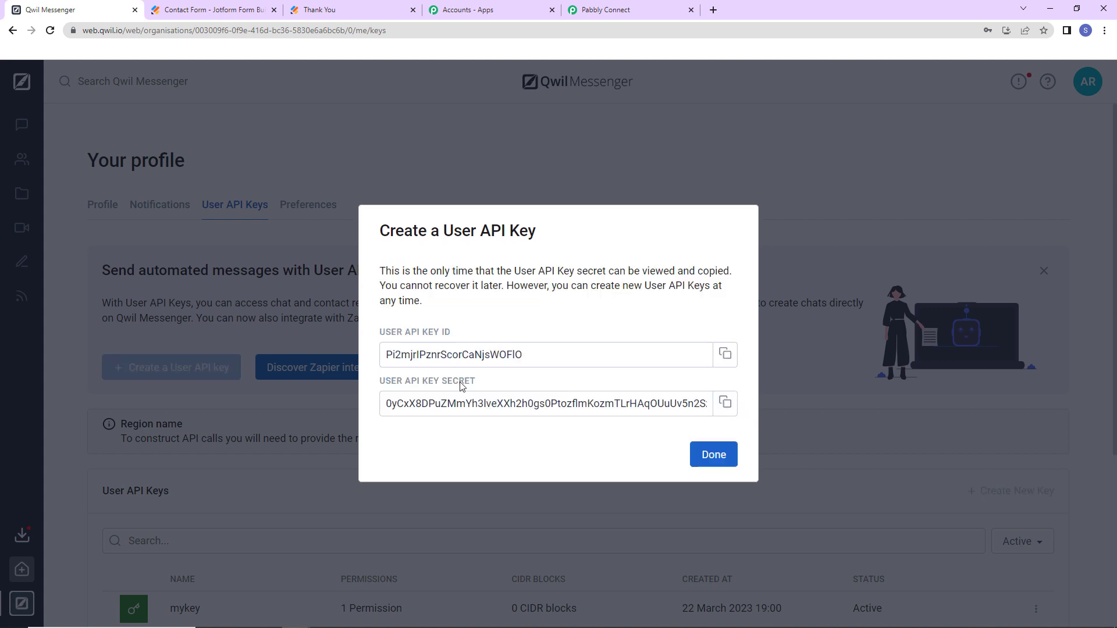
- Copy the new Qwil API key ID into the Pabbly connection's API key field
click(725, 354)
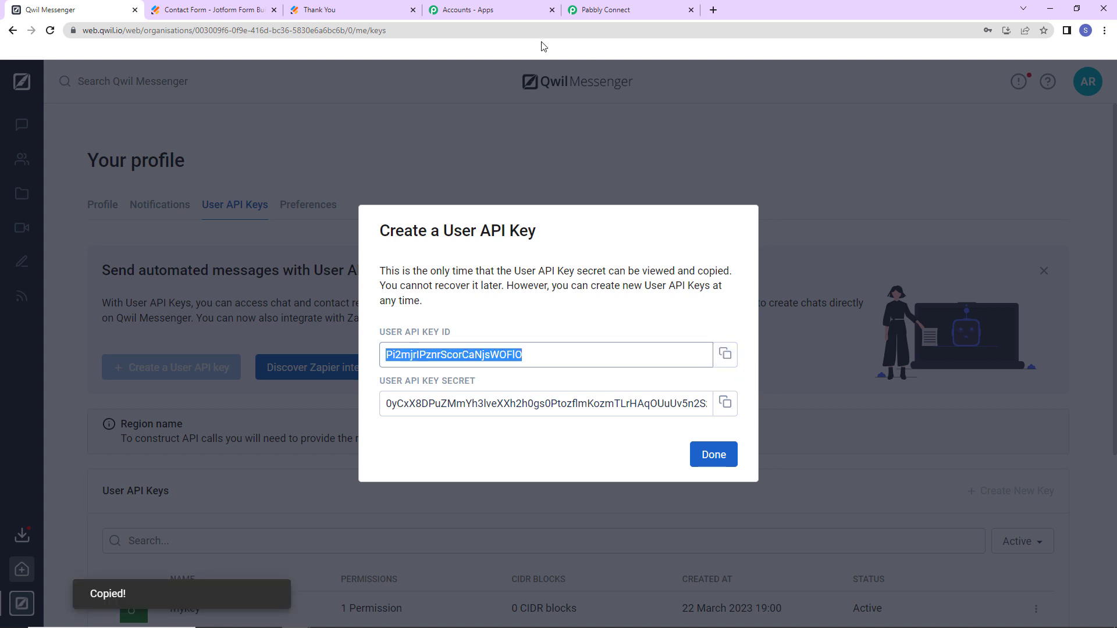
click(607, 13)
click(536, 369)
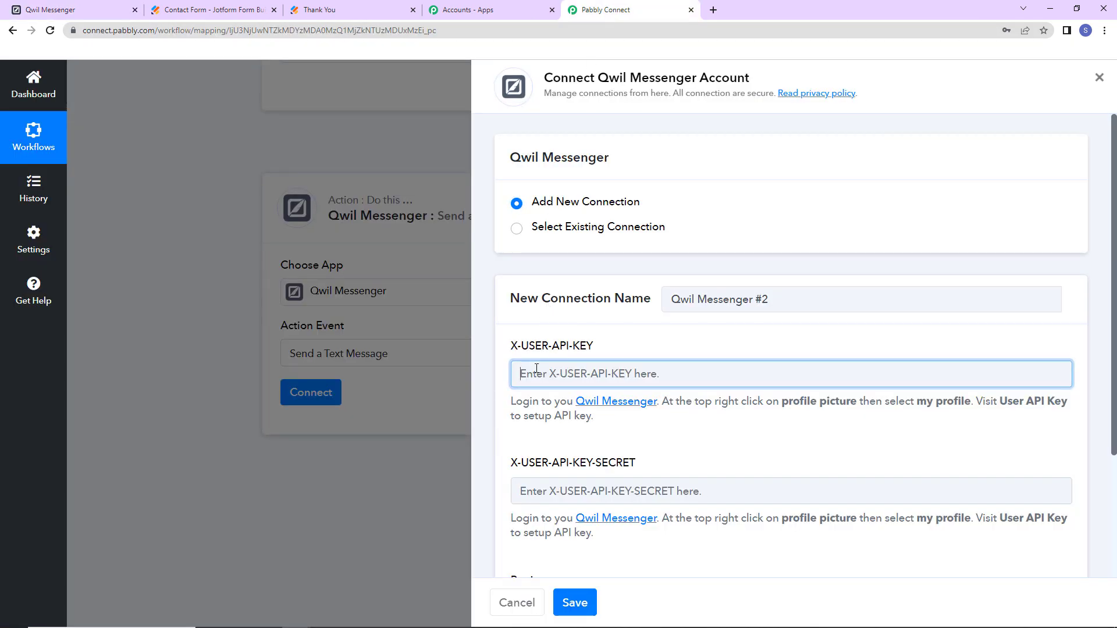
key(ctrl+v)
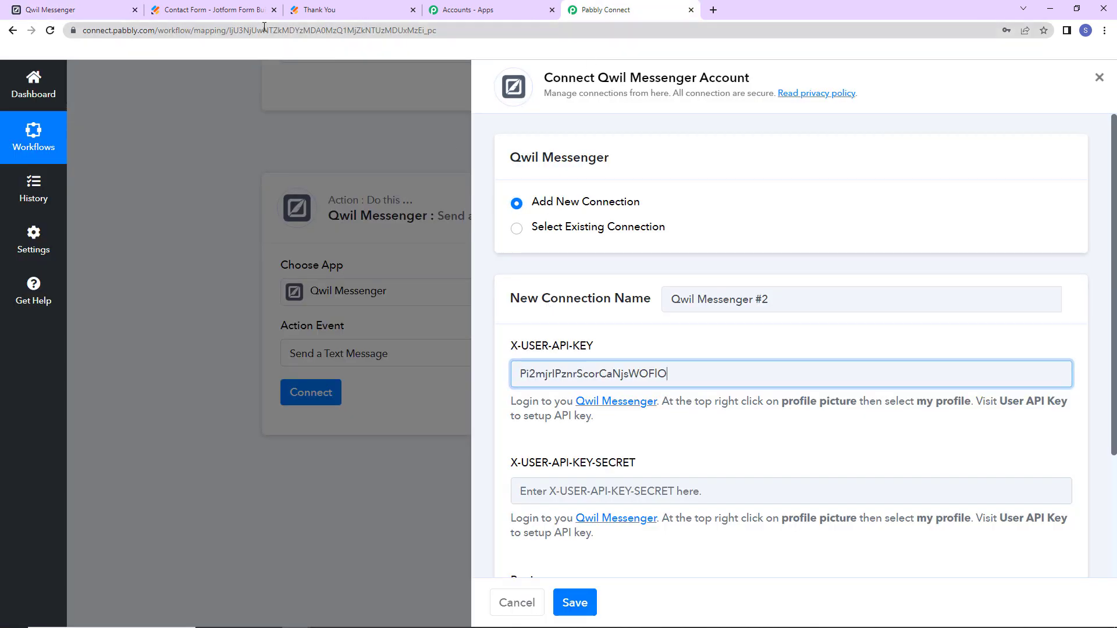
- Paste the API key secret into X-USER-API-KEY-SECRET and close Qwil's new-key dialog
click(63, 17)
click(725, 403)
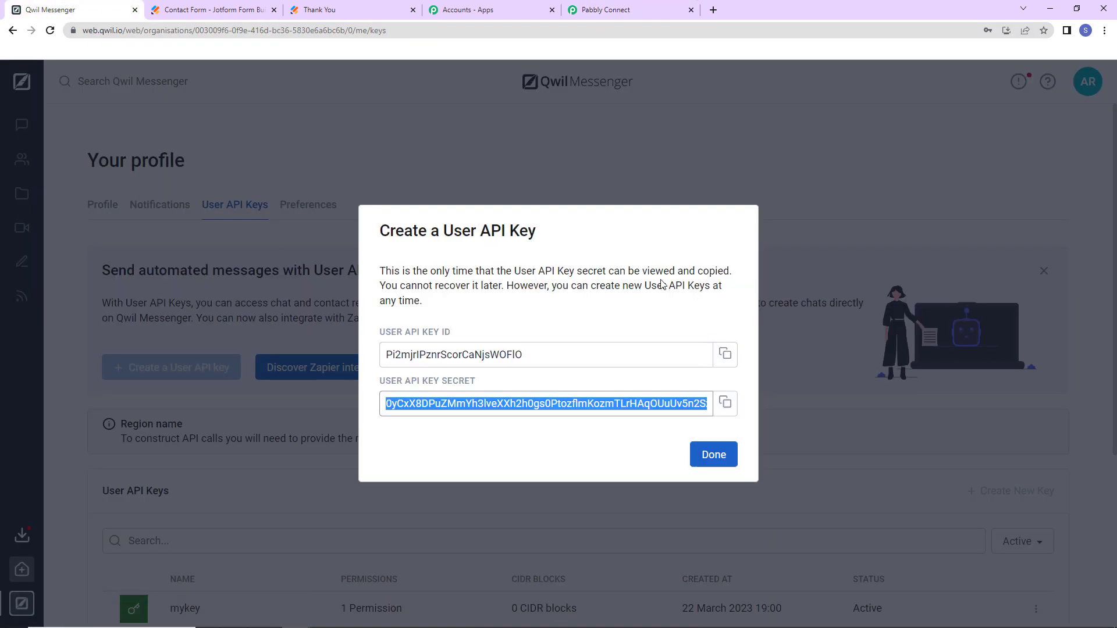
click(591, 6)
click(563, 485)
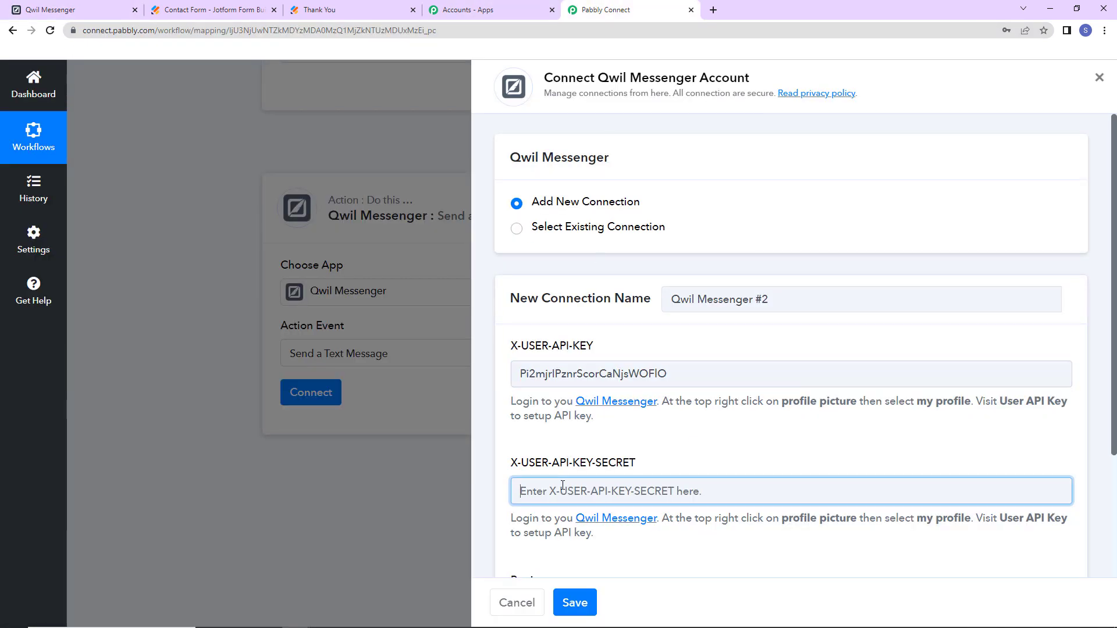
key(ctrl+v)
scroll(563, 485, down, 3)
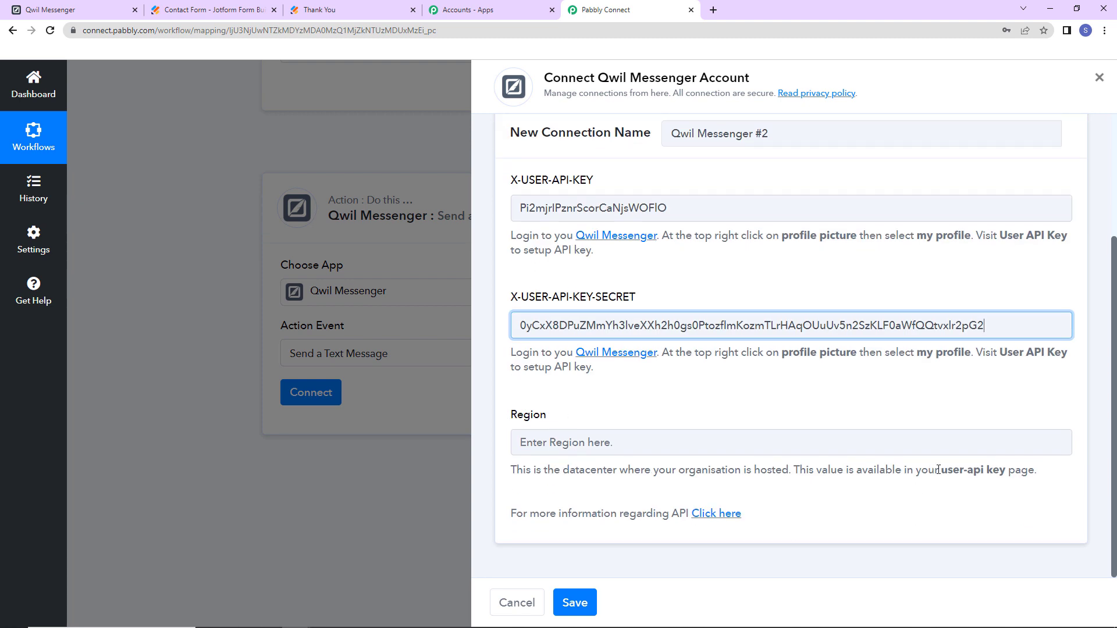
click(64, 13)
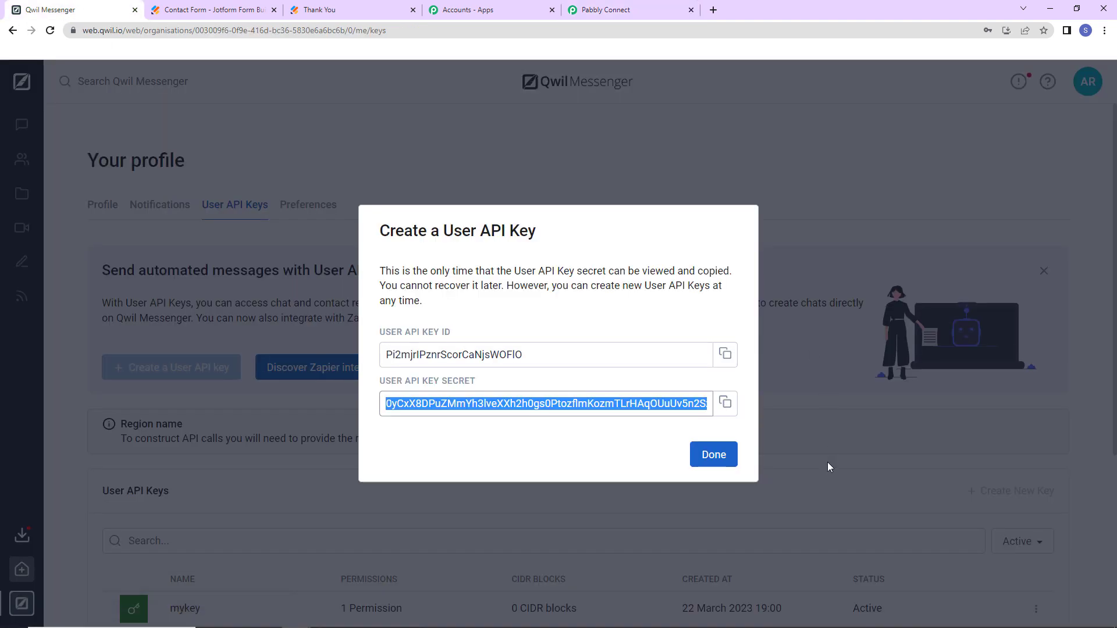
click(727, 455)
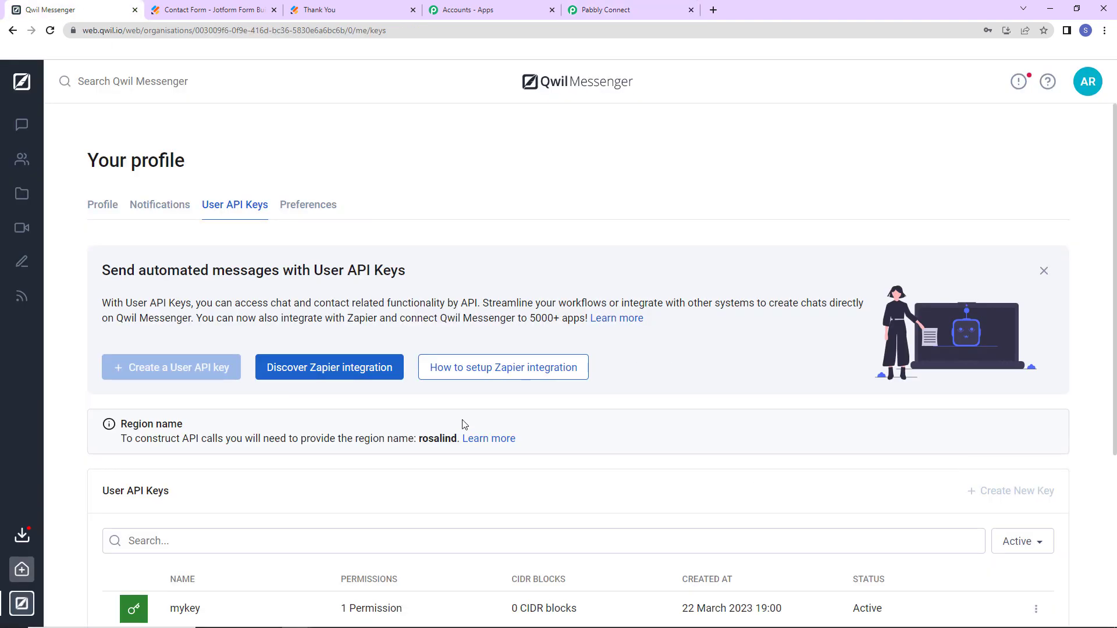
- Copy the region 'rosalind' from Qwil into the Region field and save the connection
double_click(423, 442)
right_click(437, 439)
click(460, 443)
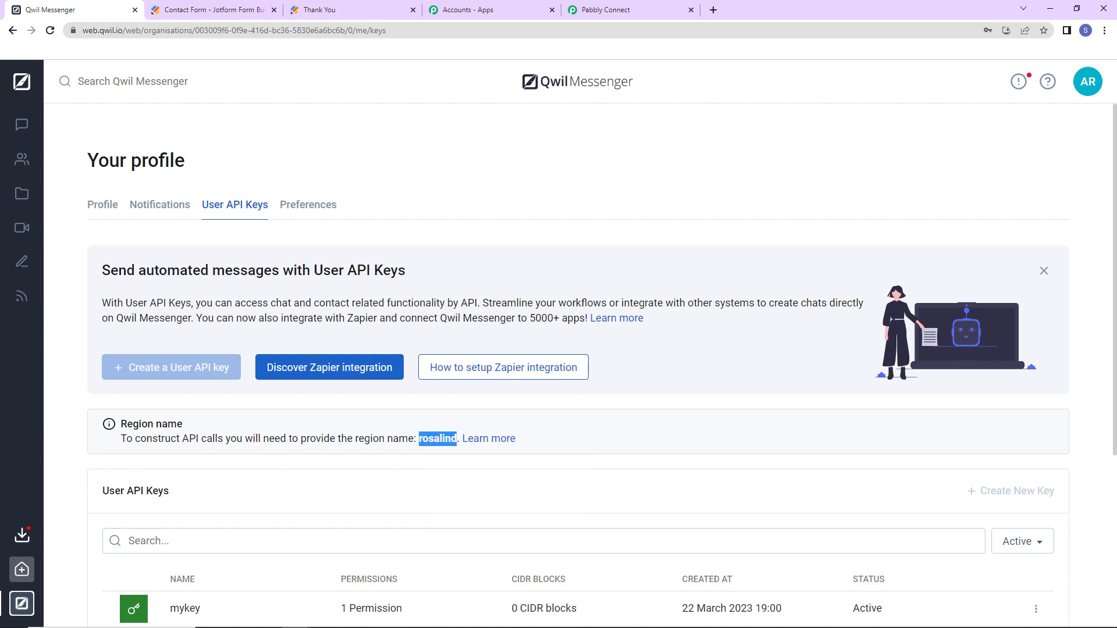
click(645, 10)
click(579, 446)
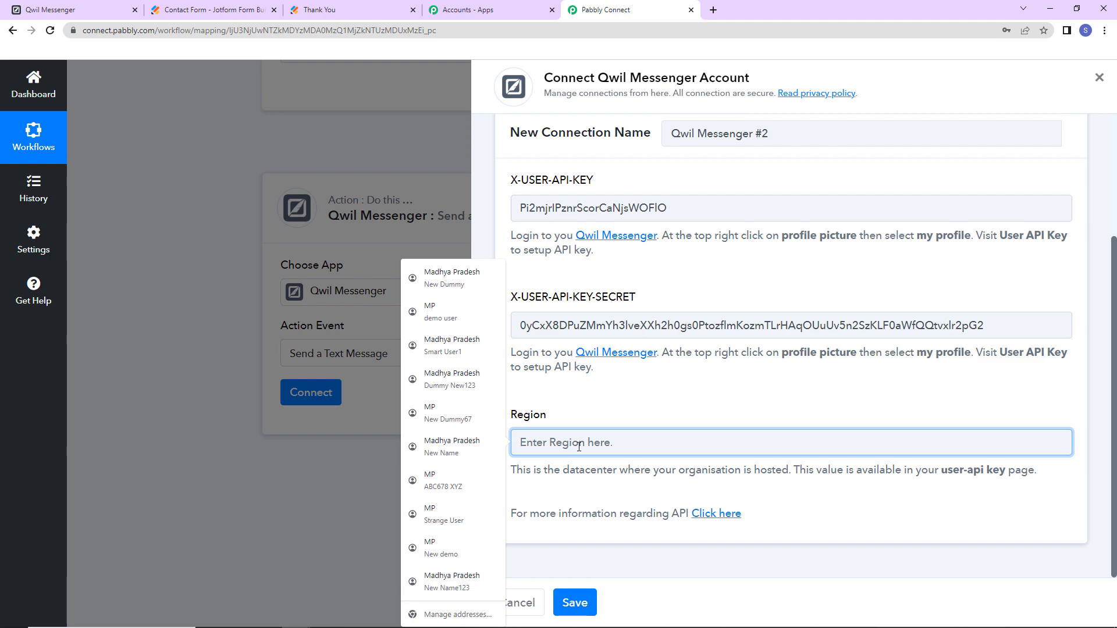
key(ctrl+v)
click(573, 602)
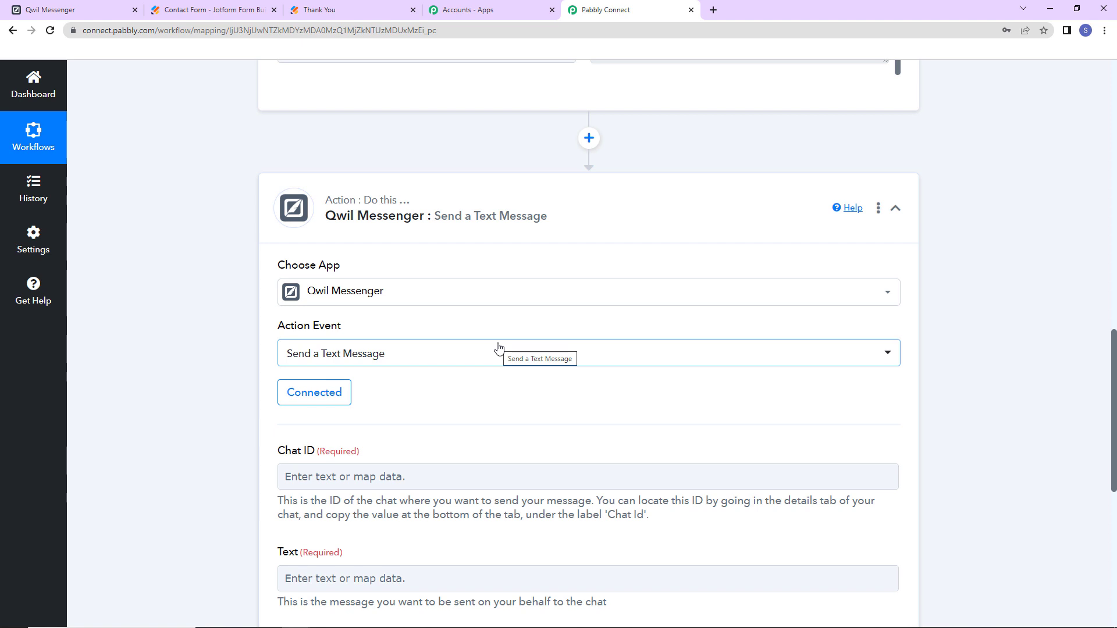
scroll(499, 348, down, 2)
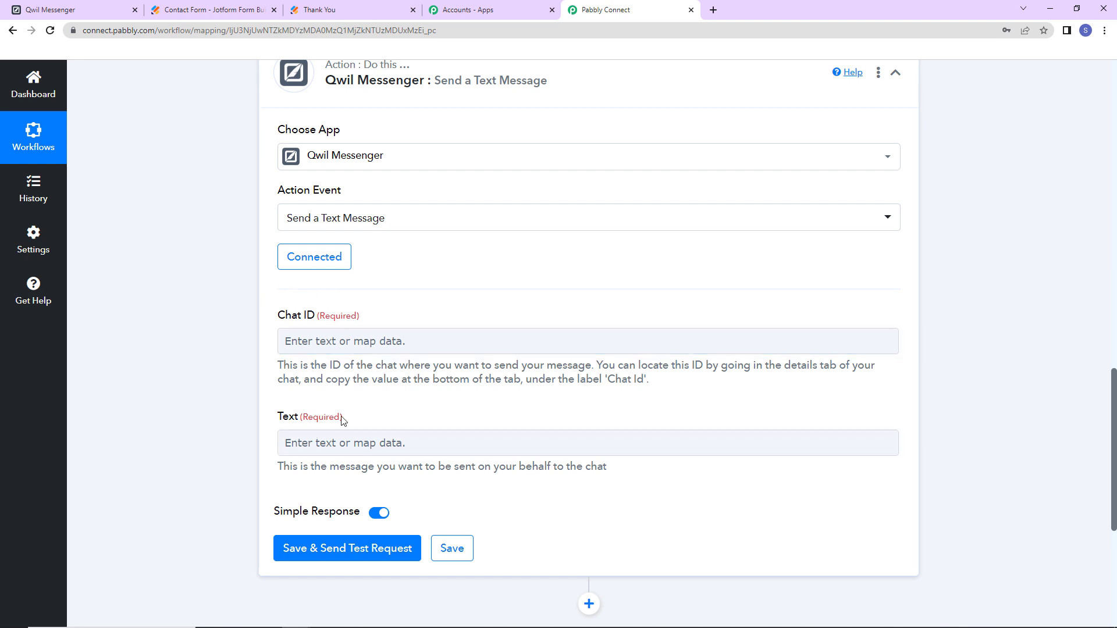
click(79, 9)
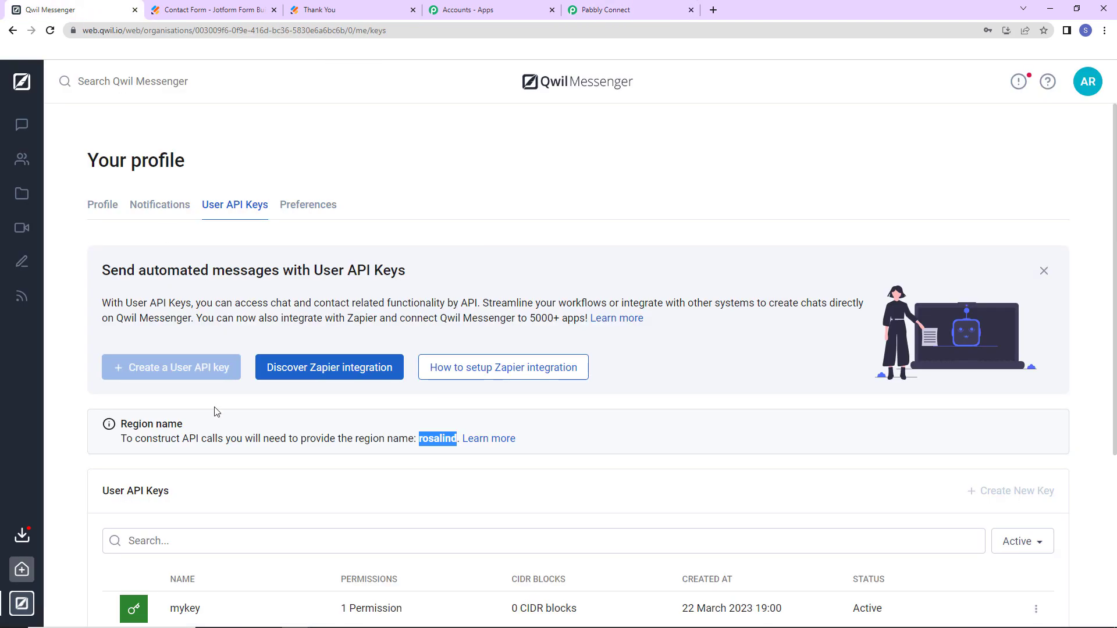
- Start a new Qwil chat titled 'New Leads - Jotform'
click(22, 124)
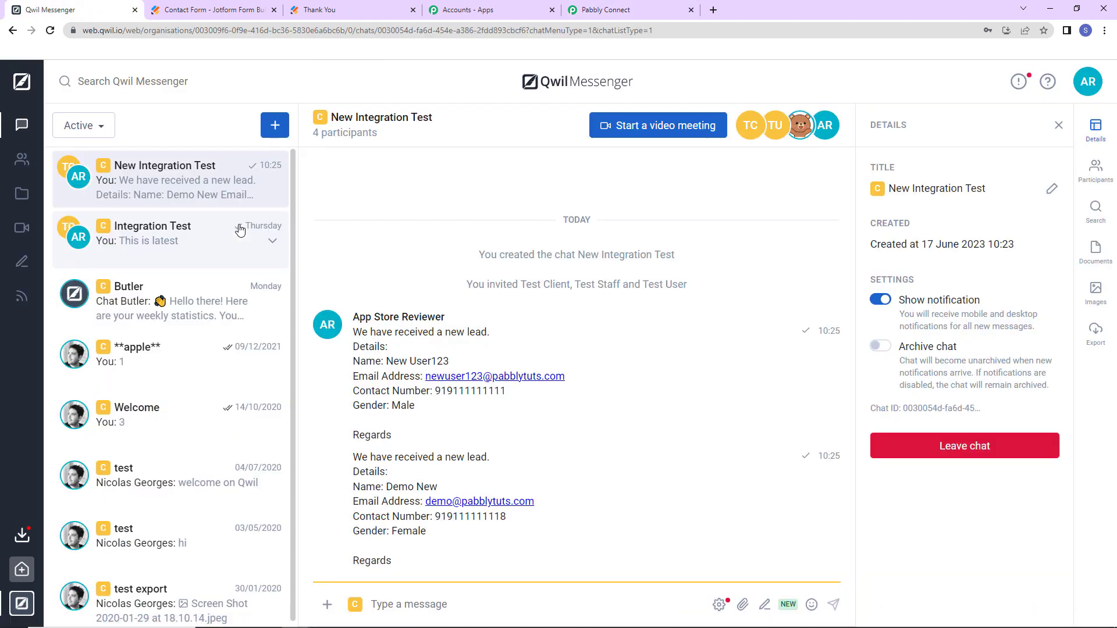
click(274, 127)
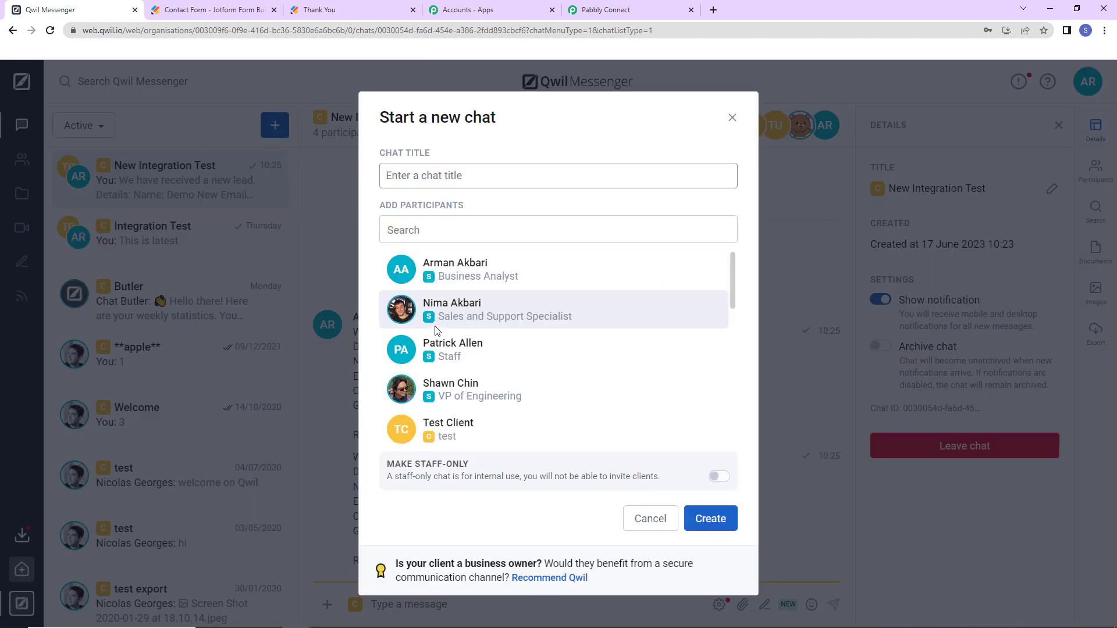
text(New Leads)
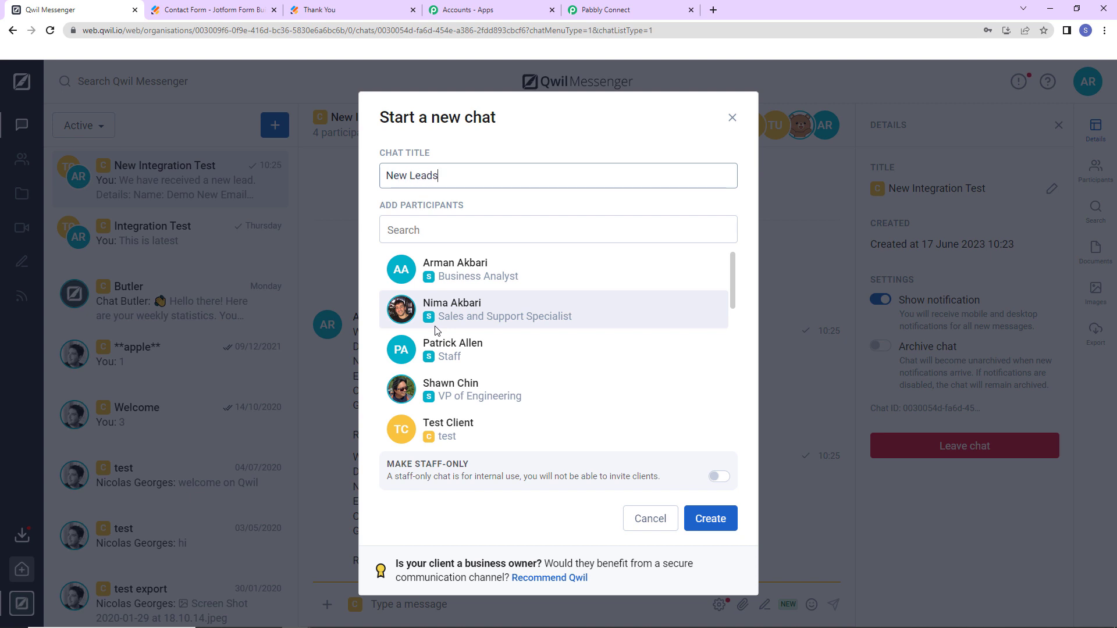
text( - Jotform)
- Add Test Client, Test Staff and Test User, create the chat and show its details
click(428, 240)
scroll(439, 327, down, 3)
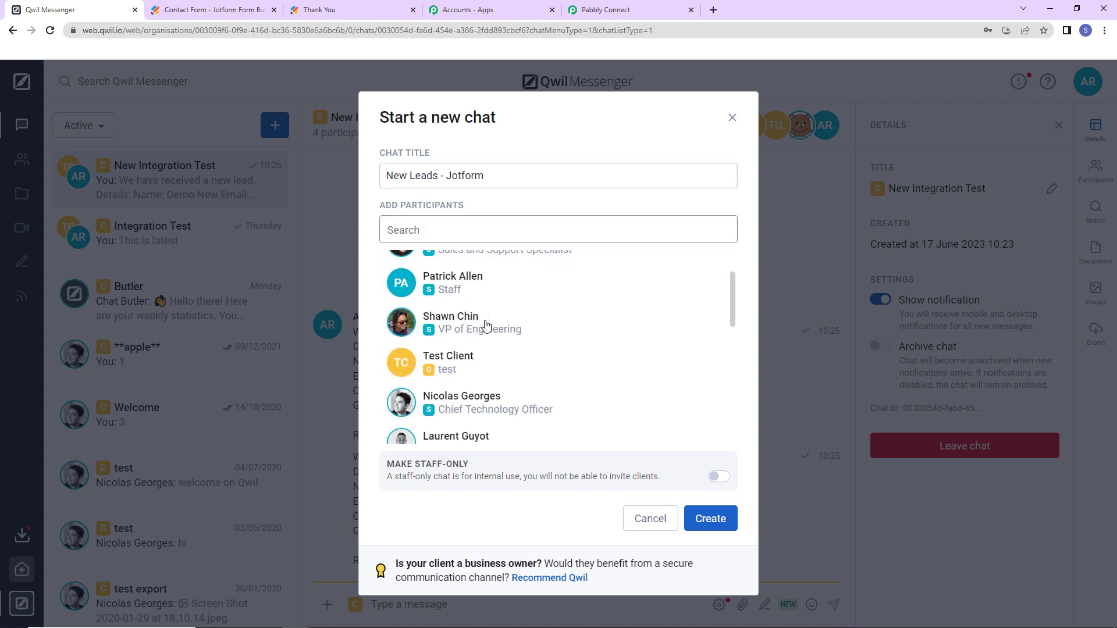
click(507, 295)
scroll(499, 362, down, 5)
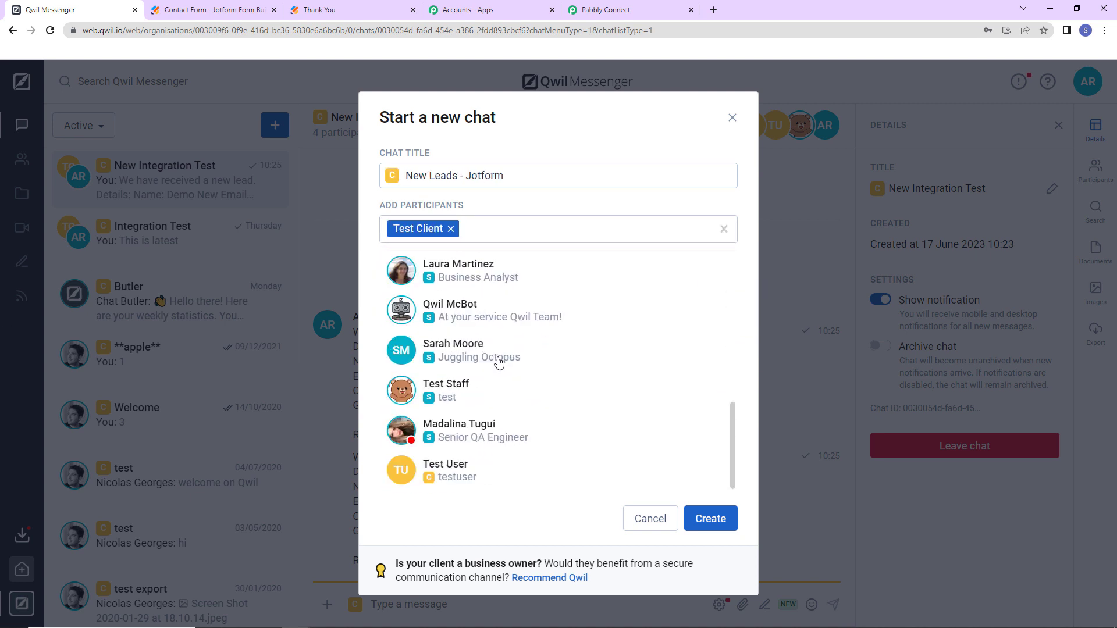
click(491, 384)
click(483, 469)
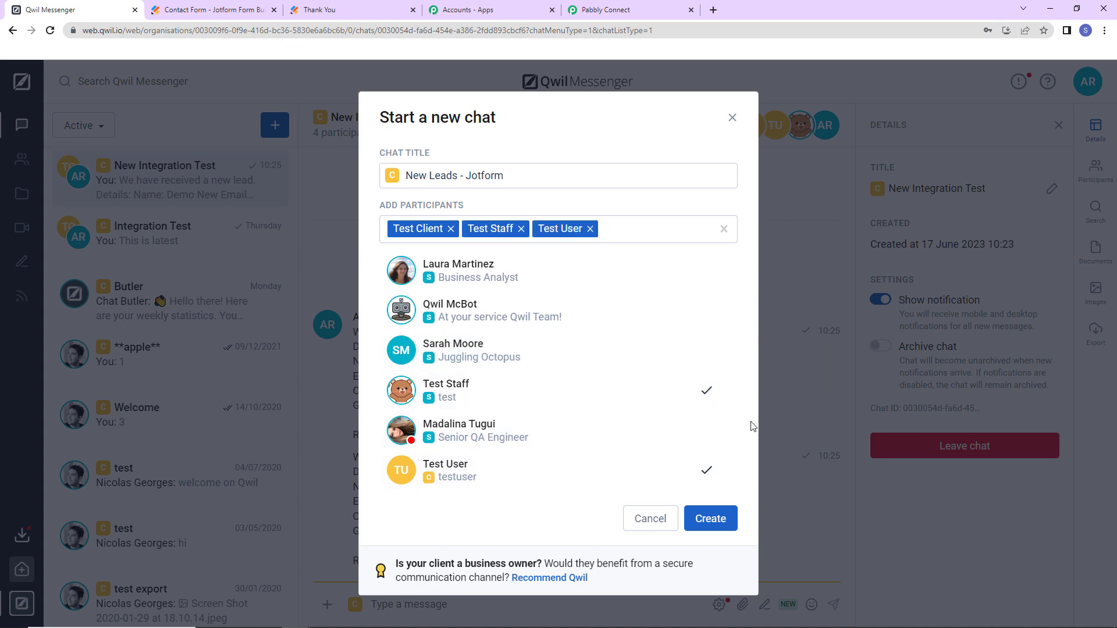
click(710, 520)
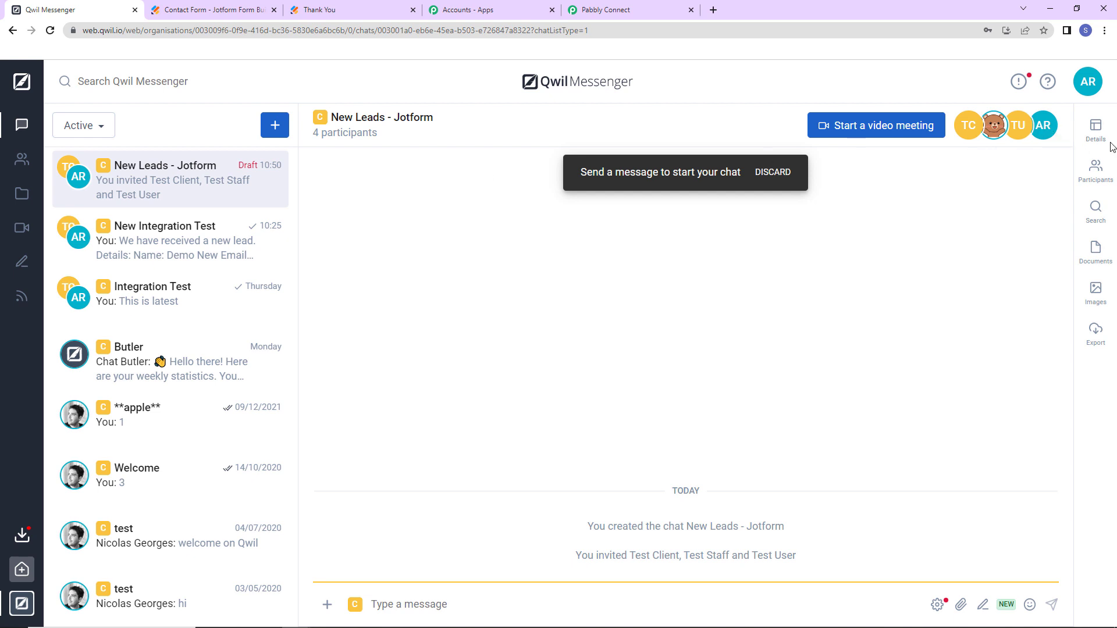
click(1096, 130)
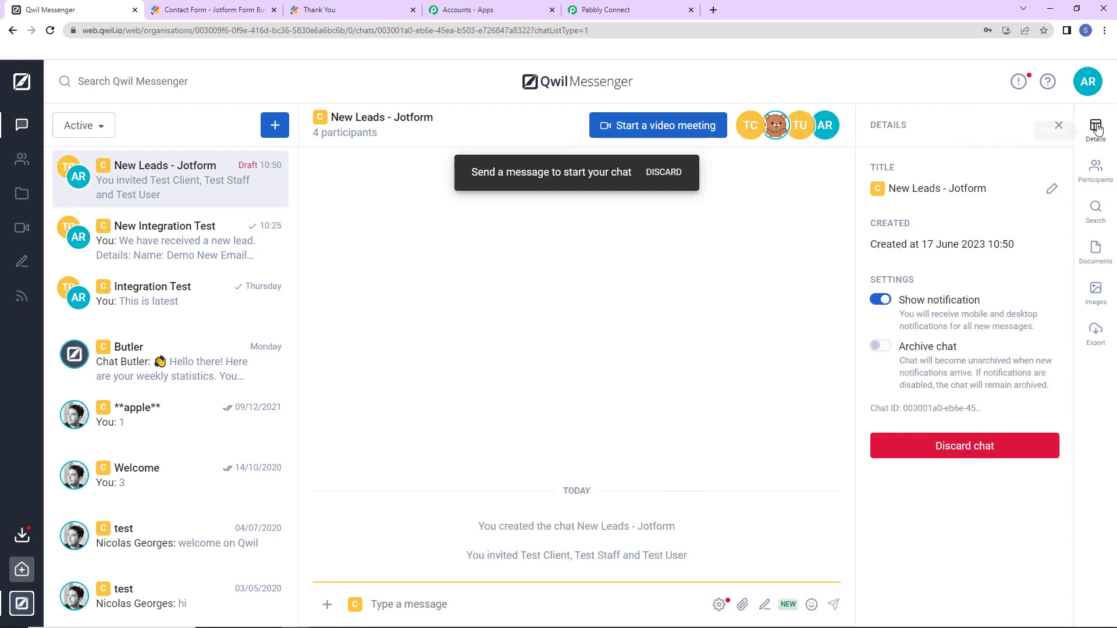
mouse_move(913, 416)
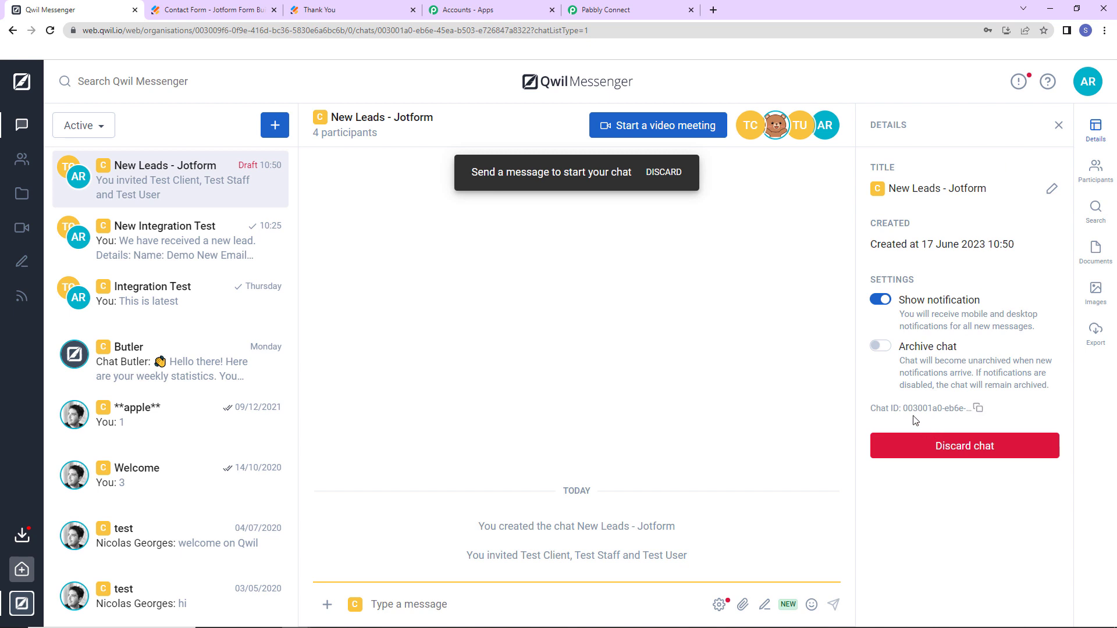
- Paste the New Leads - Jotform chat's ID into the action's Chat ID field
click(978, 407)
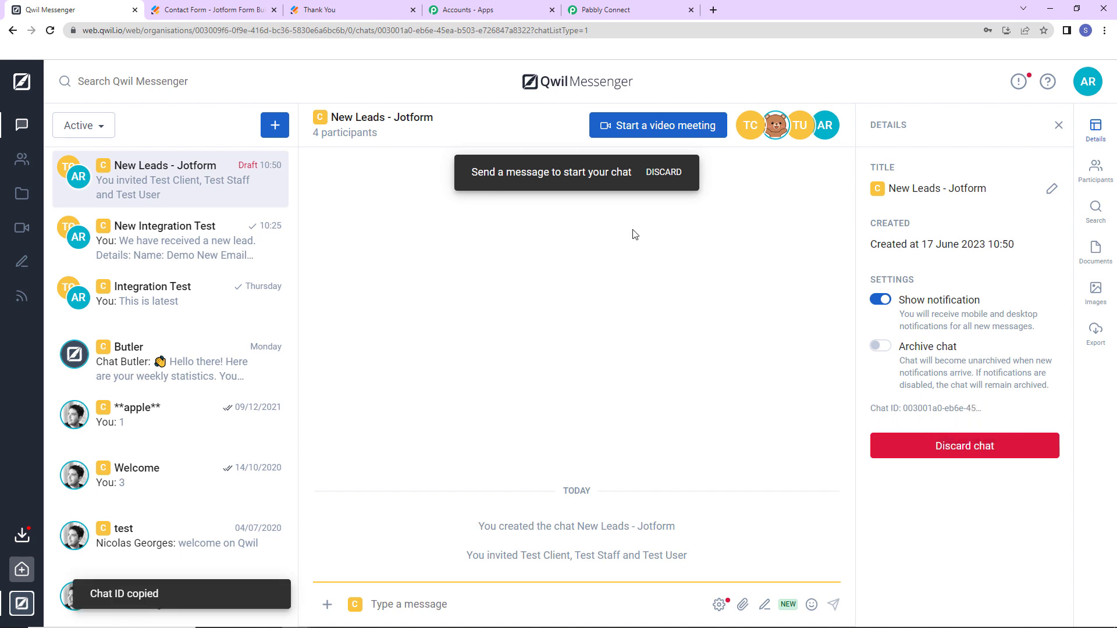
click(625, 10)
click(399, 342)
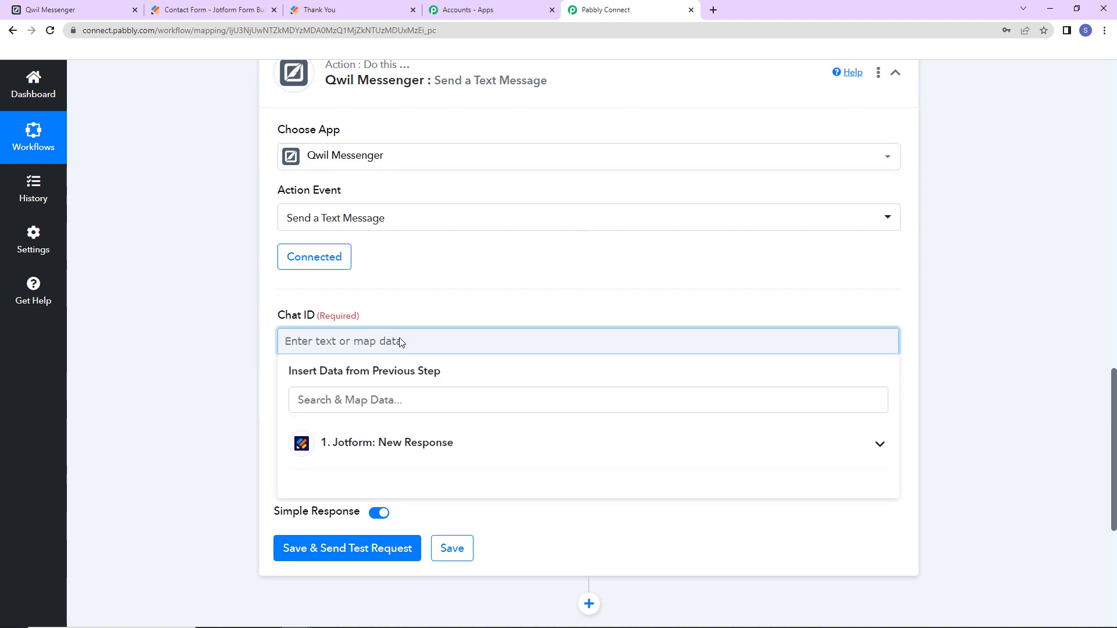
key(ctrl+v)
click(241, 317)
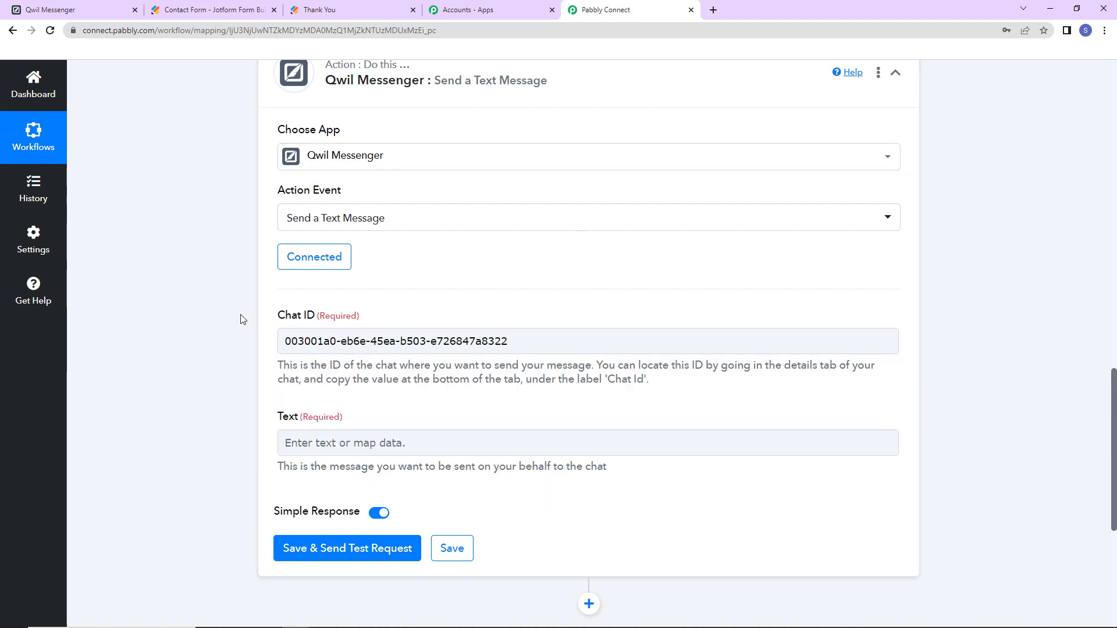
click(314, 442)
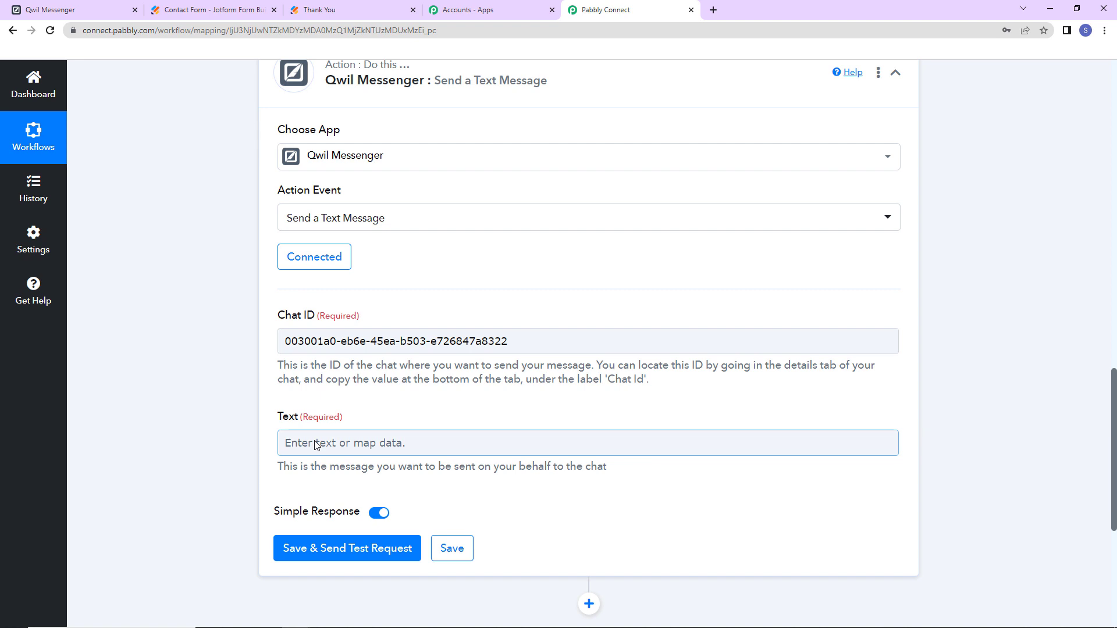
- Enter the greeting and new-lead opening lines, then 'Details:' and 'Name:' in the Text field
click(315, 443)
key(ctrl+v)
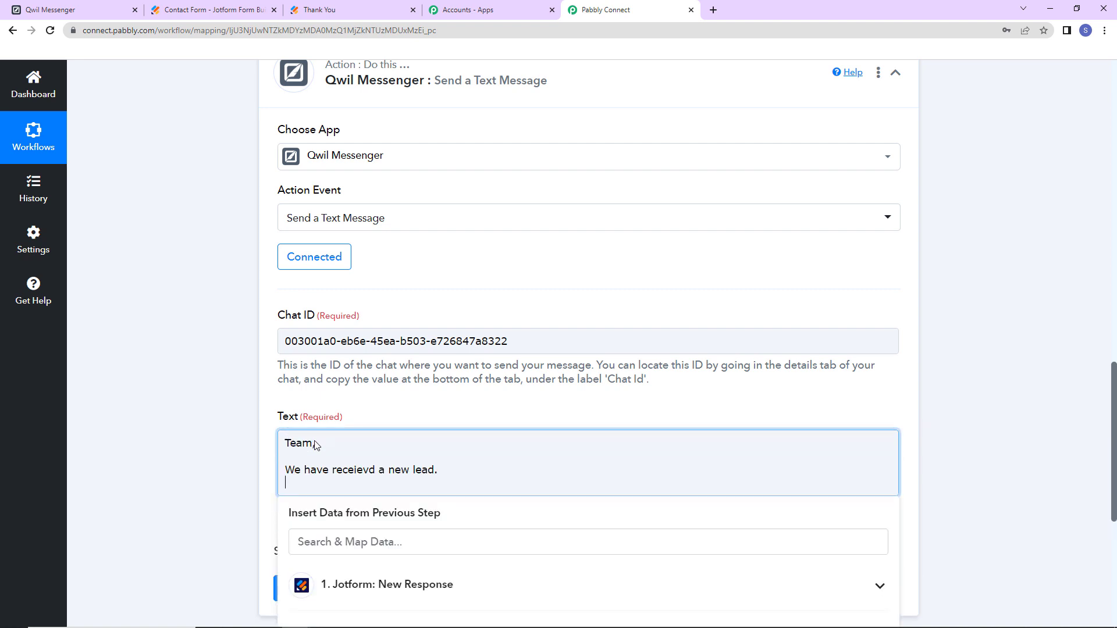
text(Details:)
key(Return)
key(Return)
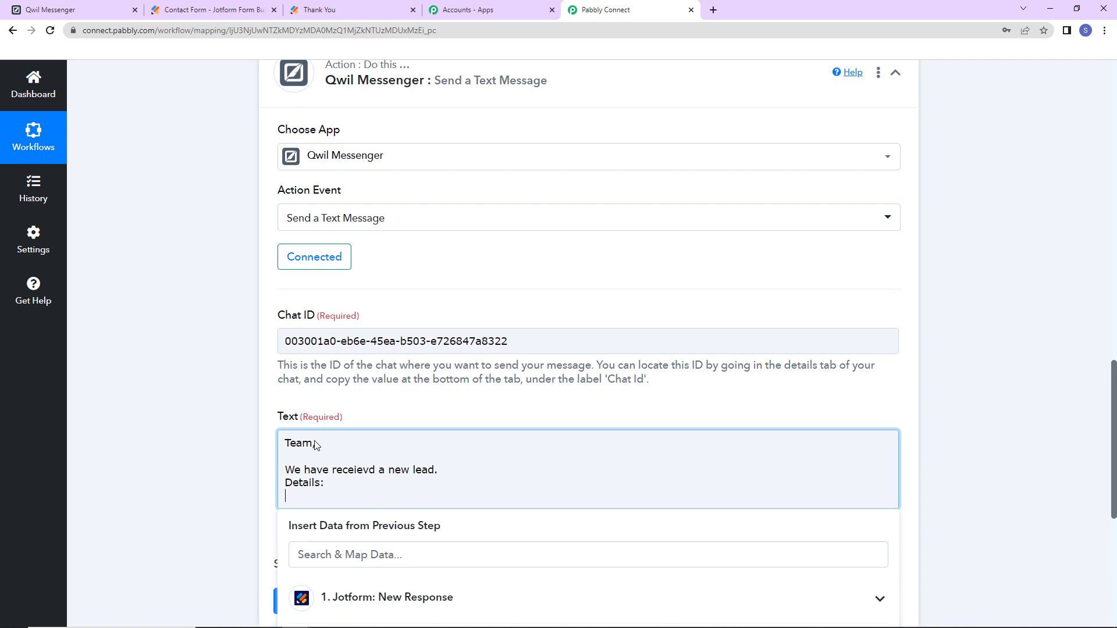
text(Name:)
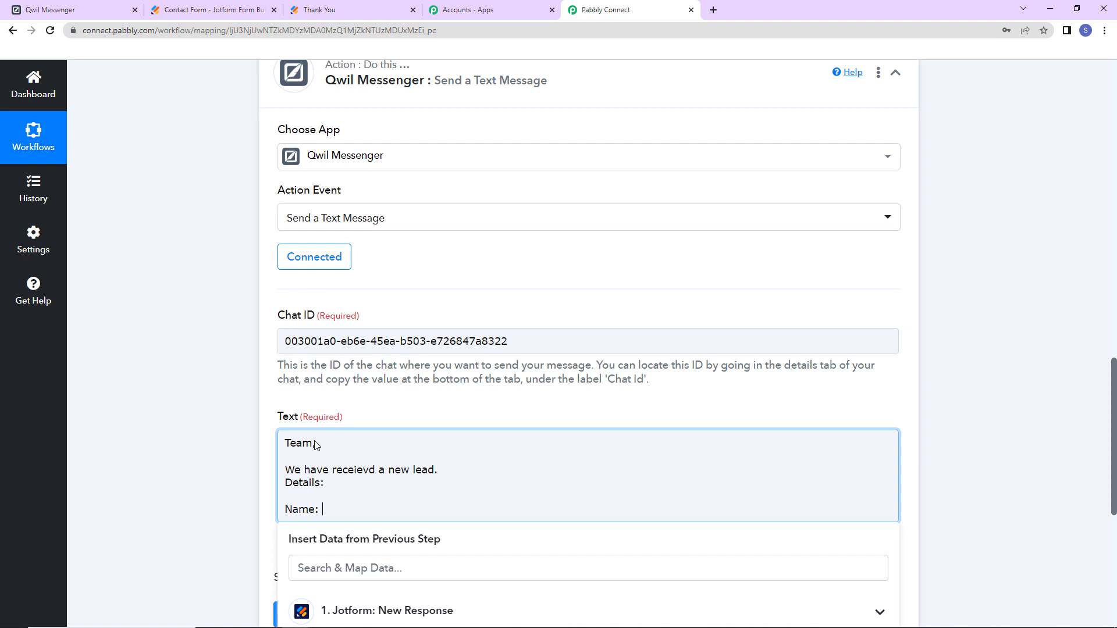
- Map Jotform's Q3 Name First and Name Last fields after 'Name:'
scroll(395, 406, down, 5)
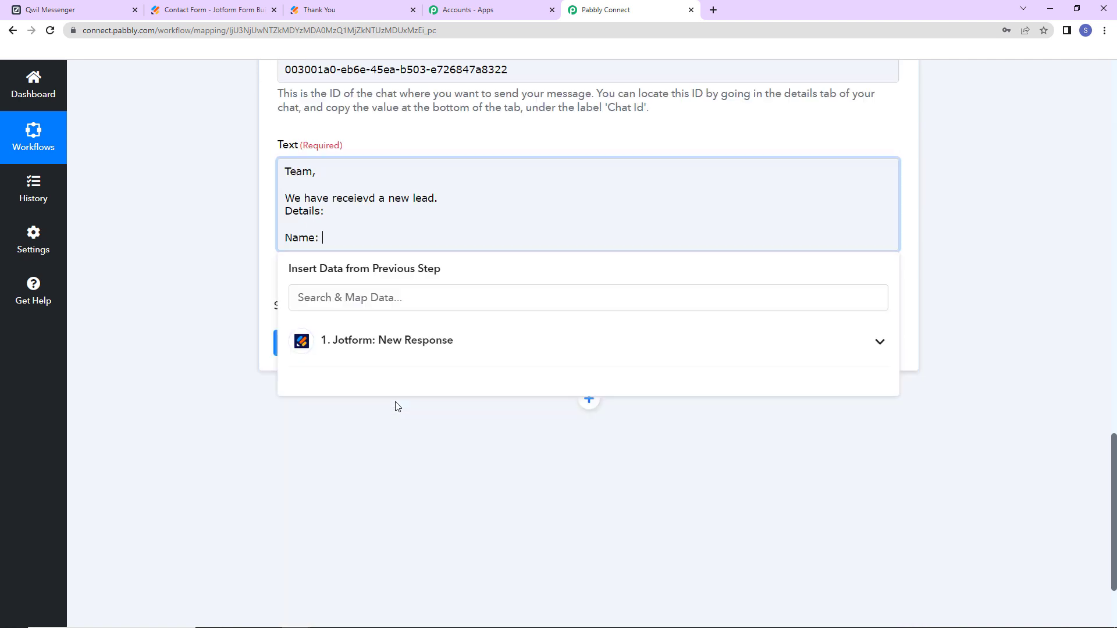
click(396, 354)
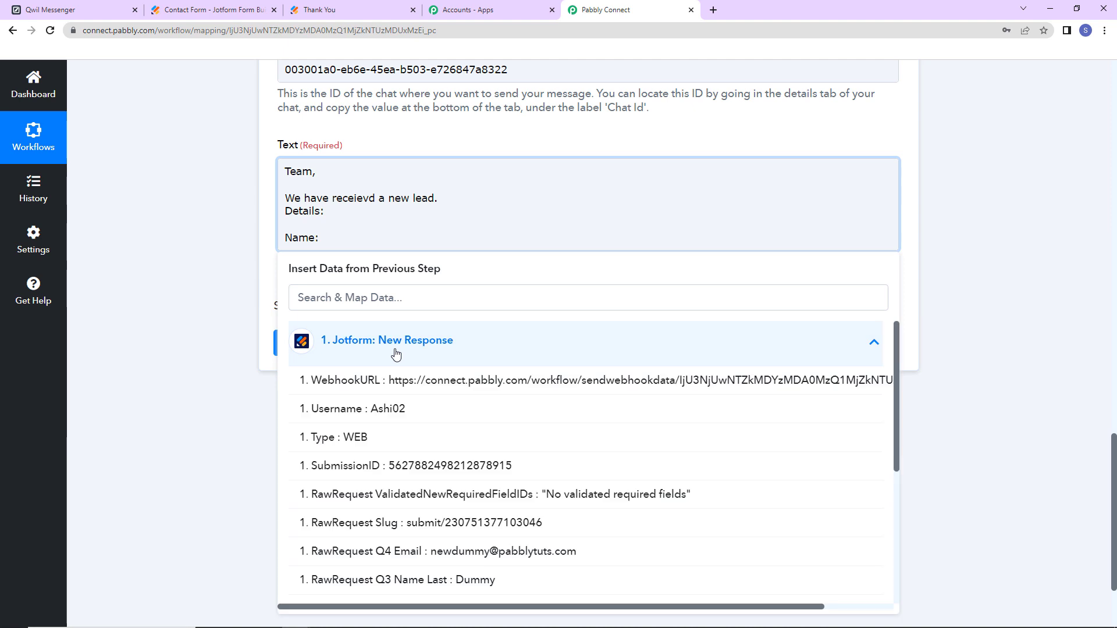
scroll(381, 541, down, 3)
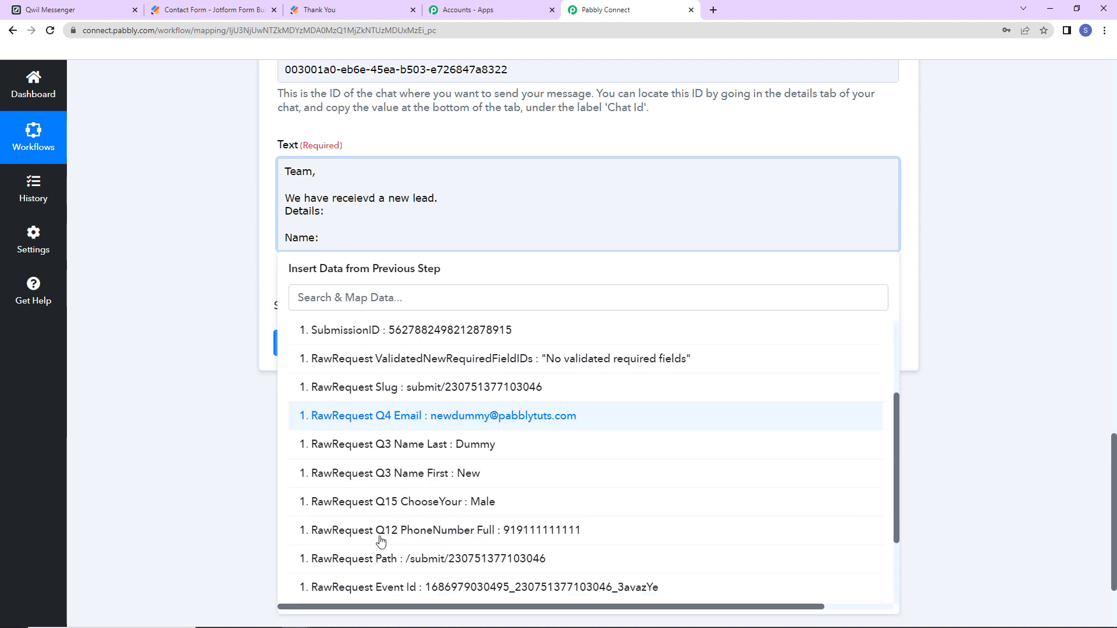
click(394, 475)
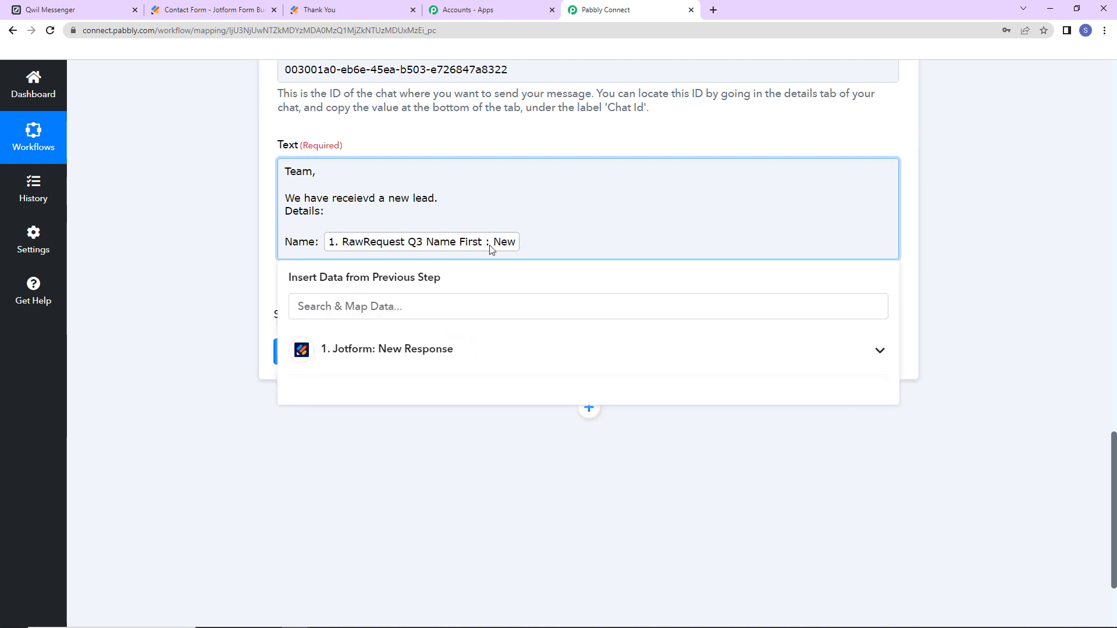
click(449, 349)
scroll(438, 495, down, 3)
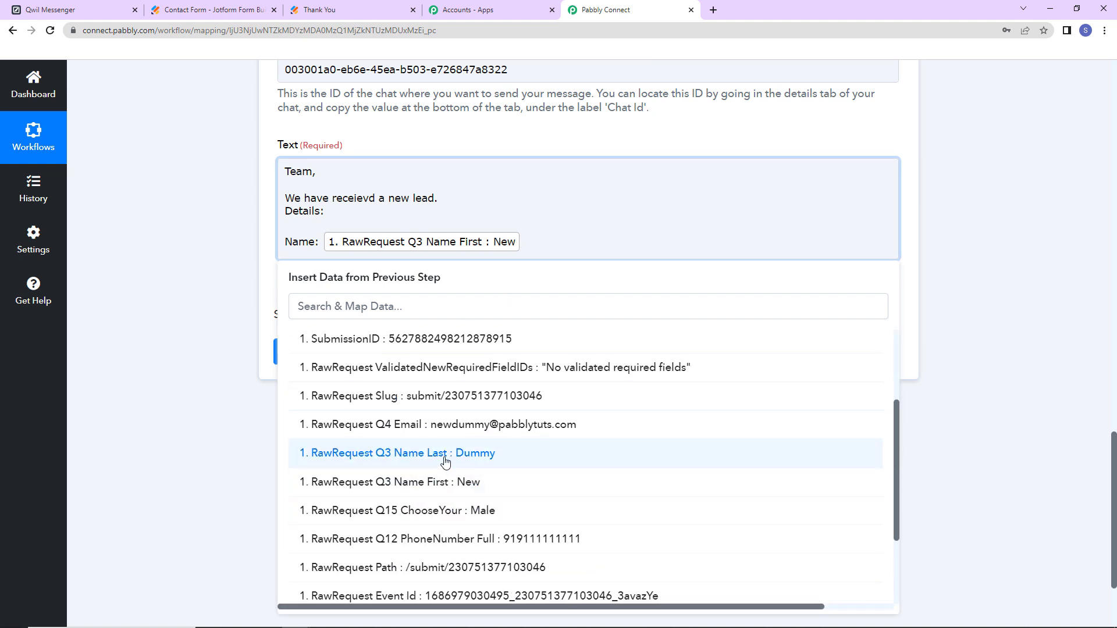
click(440, 384)
click(192, 366)
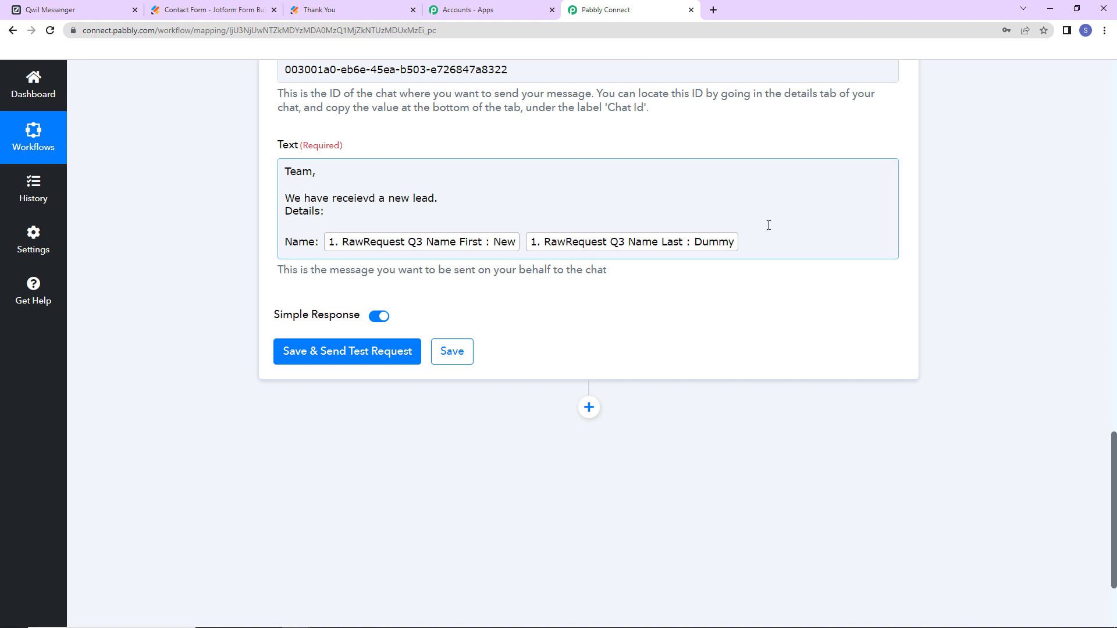
- Add an 'Email Address:' line mapped to the Jotform Q4 Email field
click(790, 233)
key(Return)
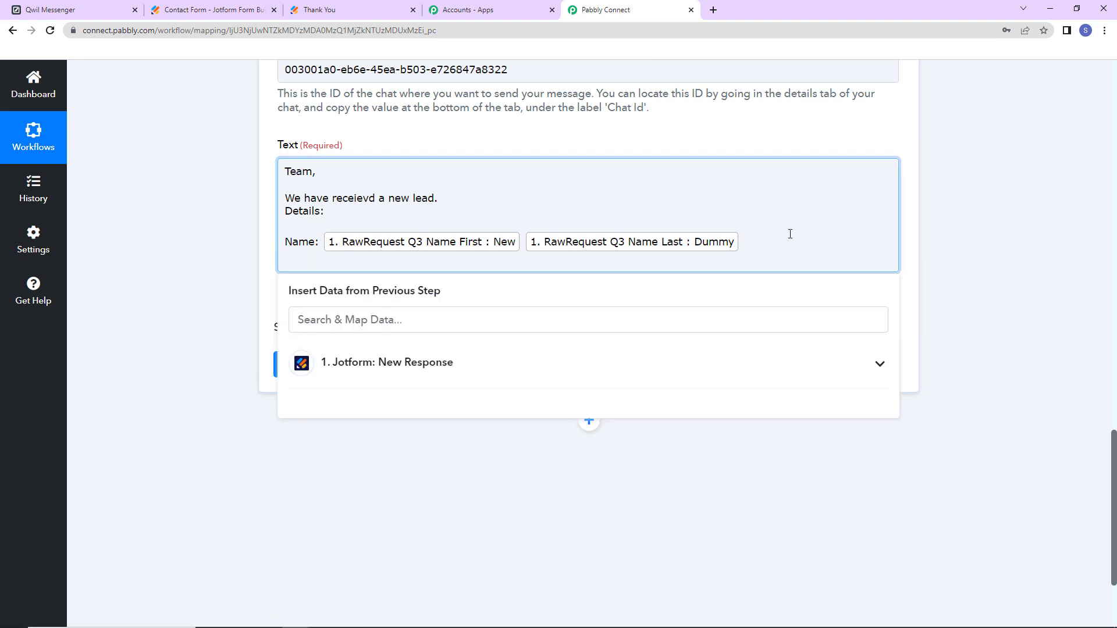
text(Email Address:)
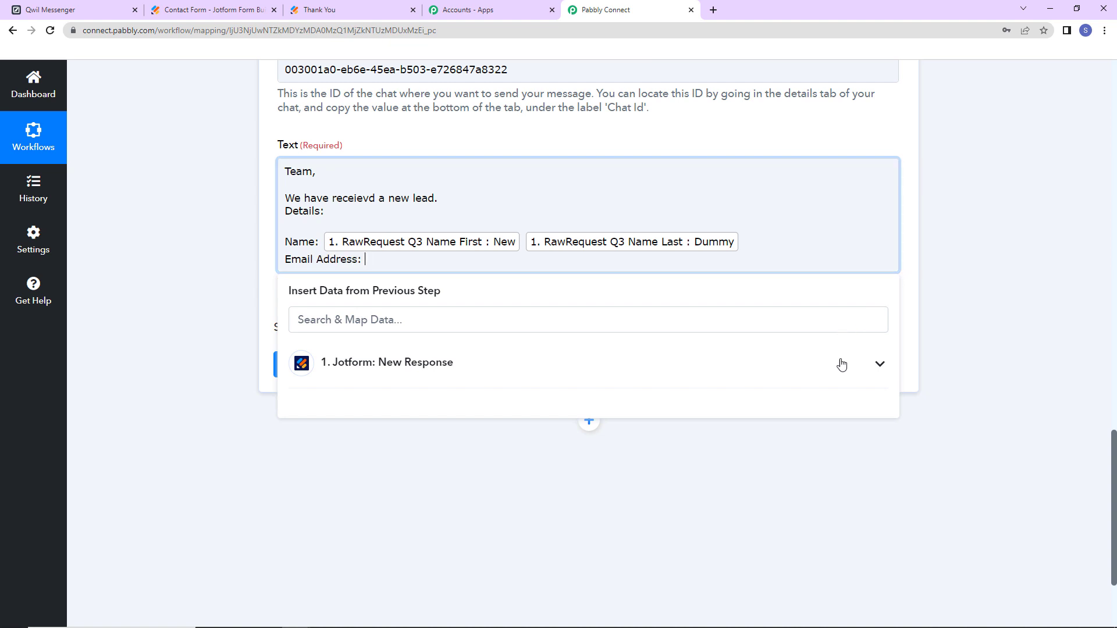
click(403, 363)
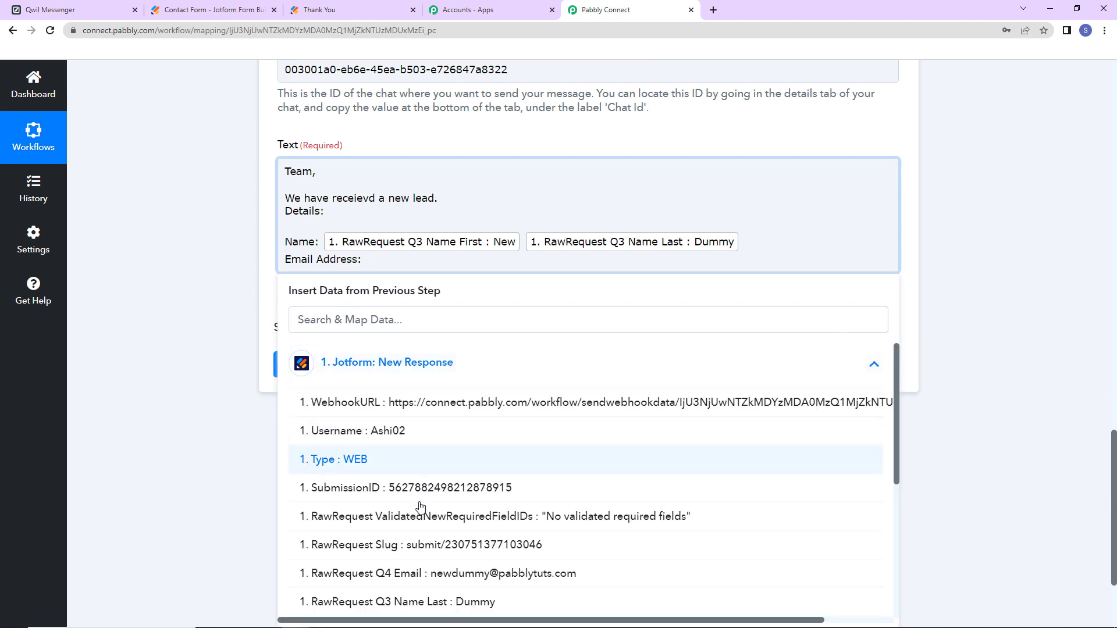
click(421, 573)
- Add a 'Contact Number:' line mapped to Q12 PhoneNumber Full
text(C)
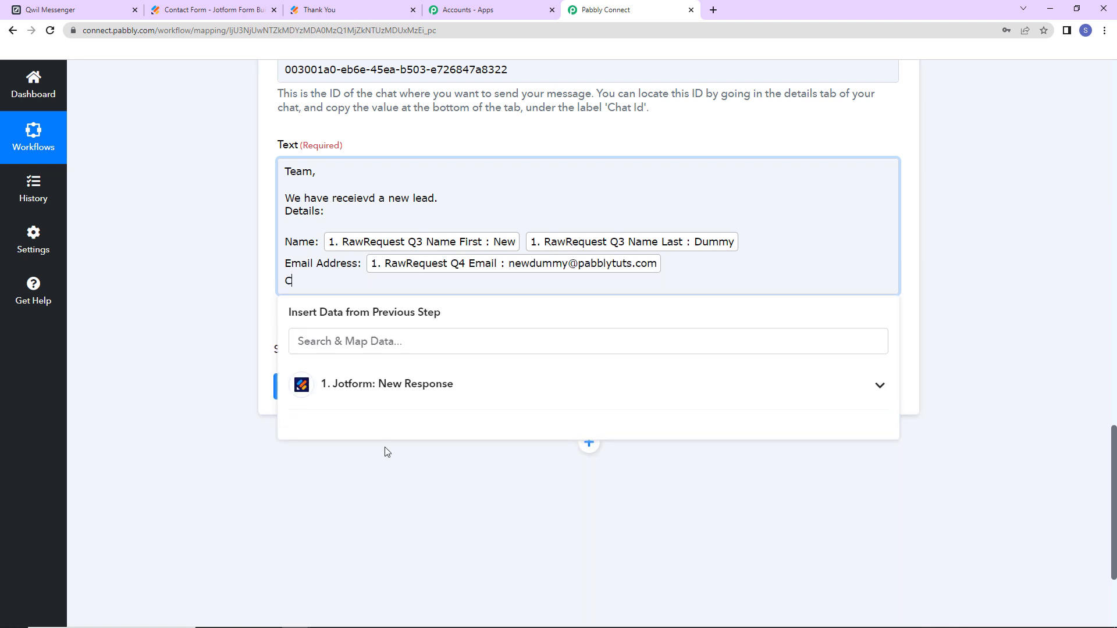
text(ontact Number:)
click(405, 399)
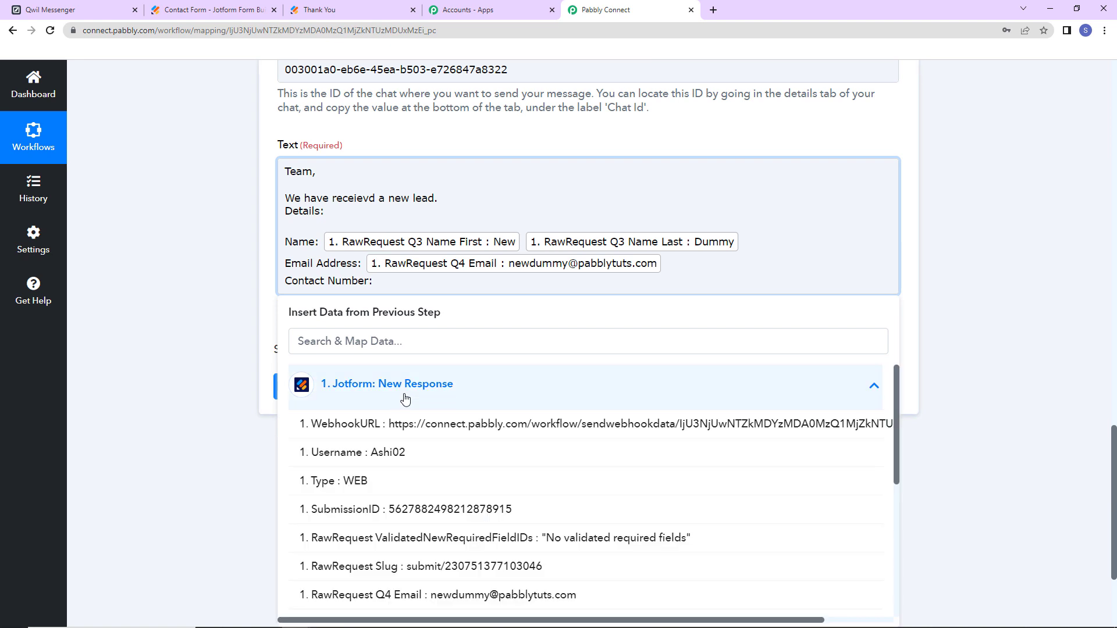
scroll(465, 523, down, 2)
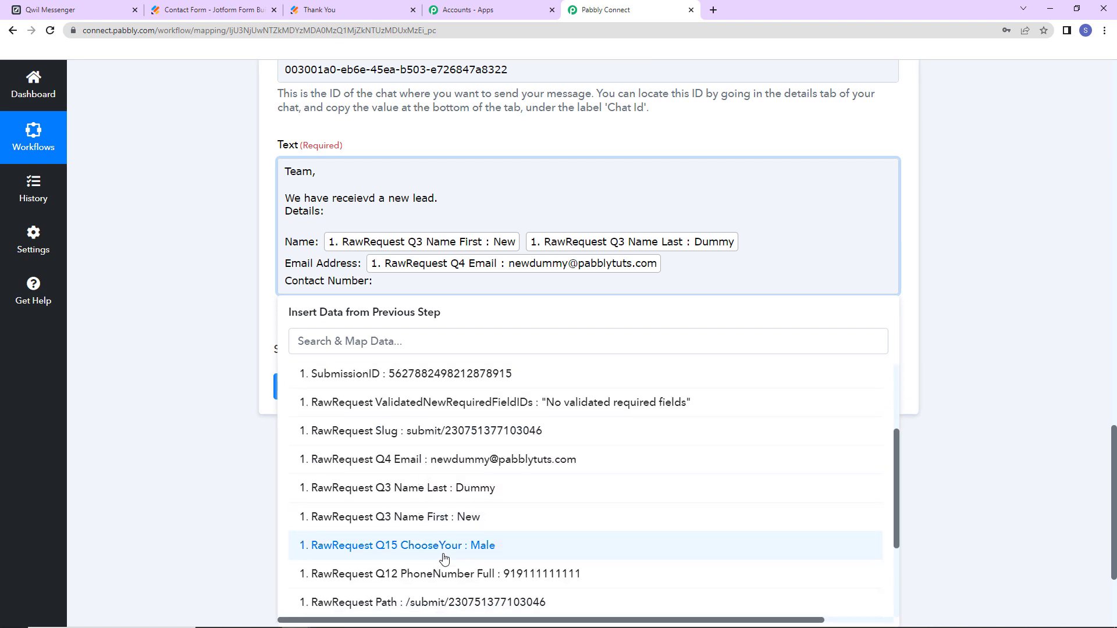
click(440, 575)
- Add a 'Gender:' line mapped to Q15 ChooseYour and close with 'Regards'
key(Return)
text(G)
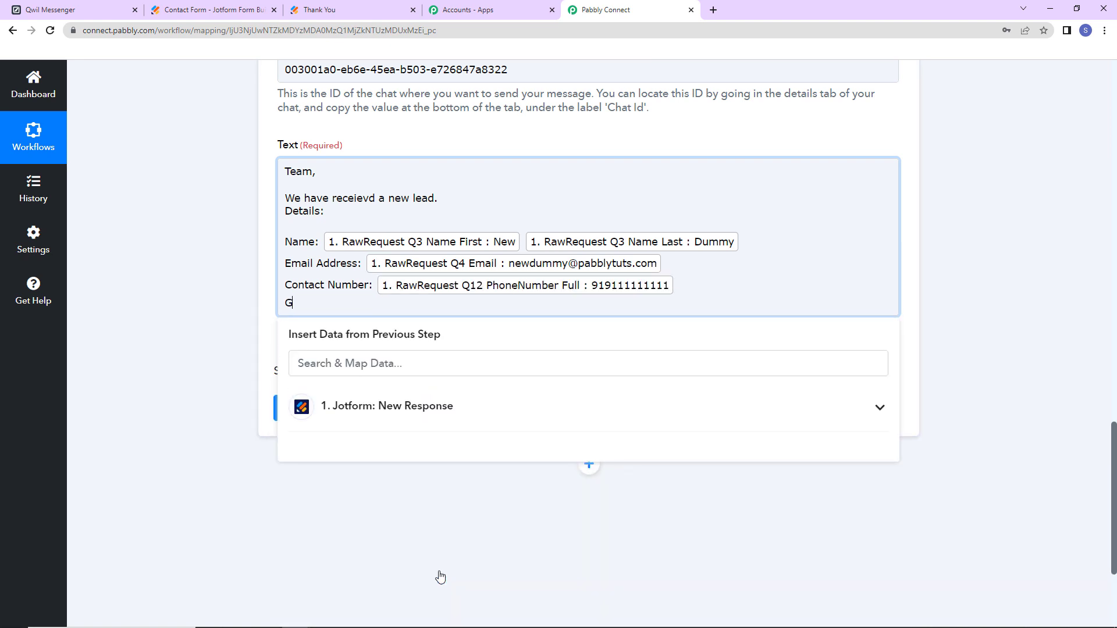
text(ender:)
click(442, 413)
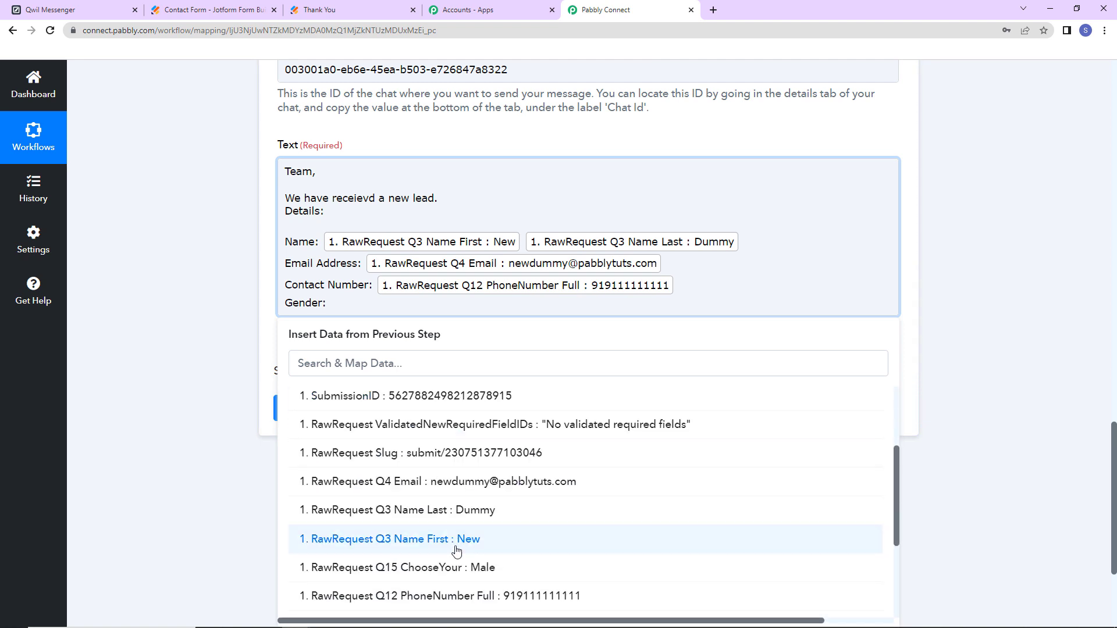
click(453, 569)
key(Return)
key(Return)
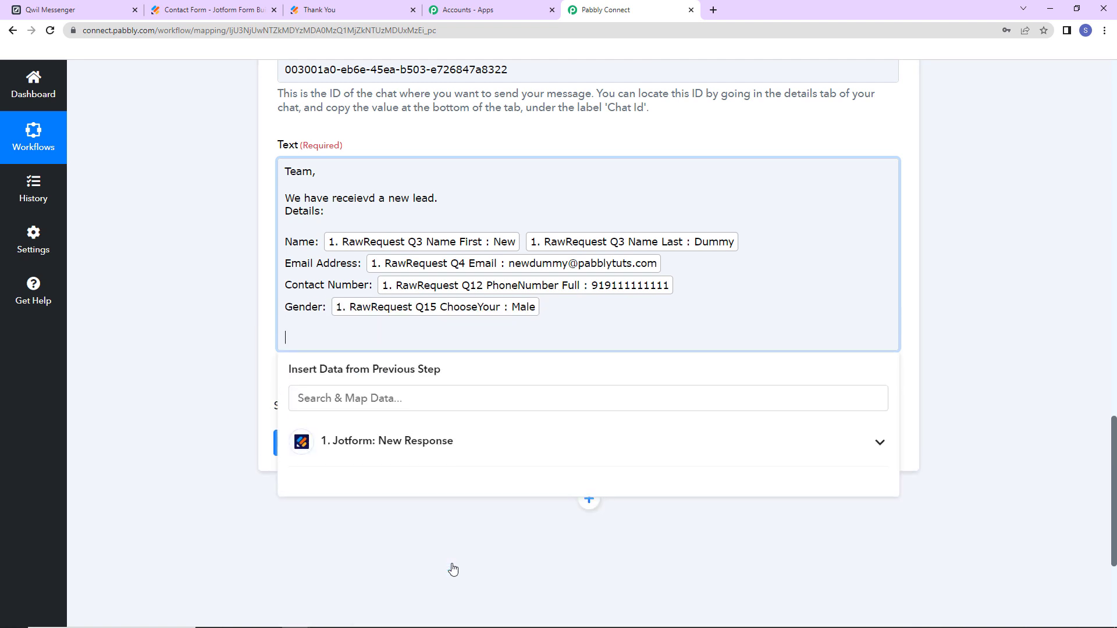
text(Regards)
click(230, 256)
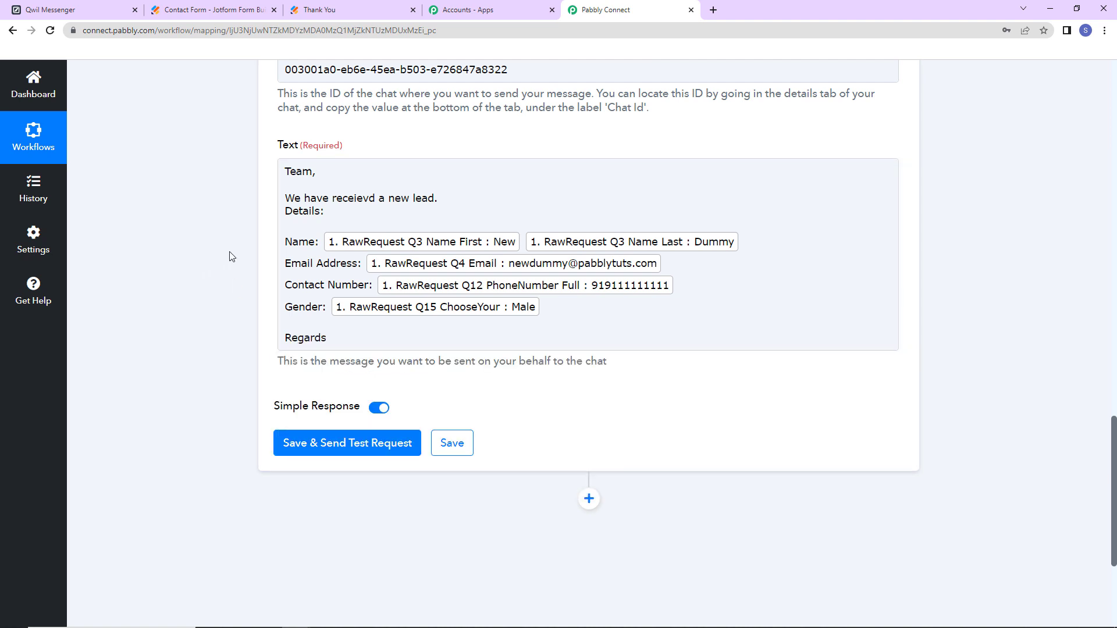
- Save and send a test request, confirming the message reached the New Leads - Jotform chat
click(324, 443)
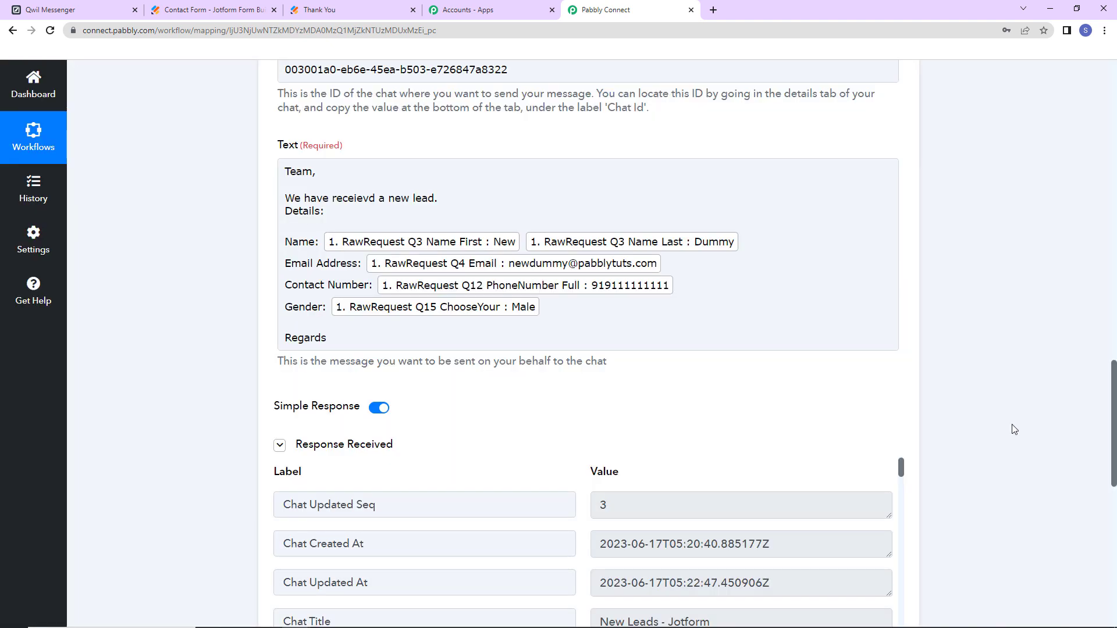
scroll(1012, 429, down, 5)
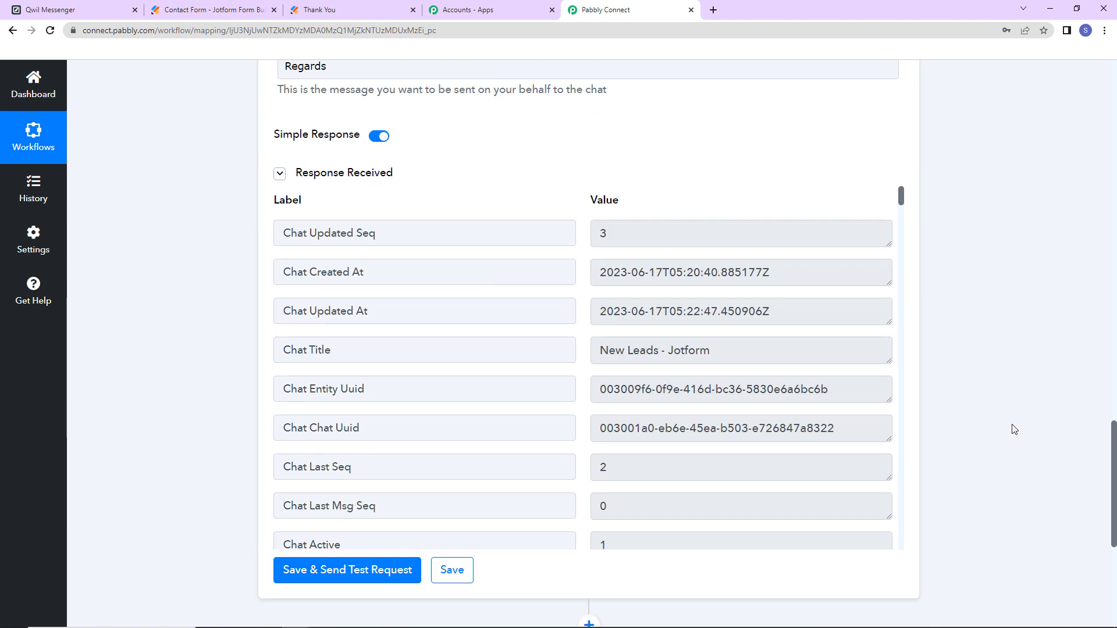
click(52, 9)
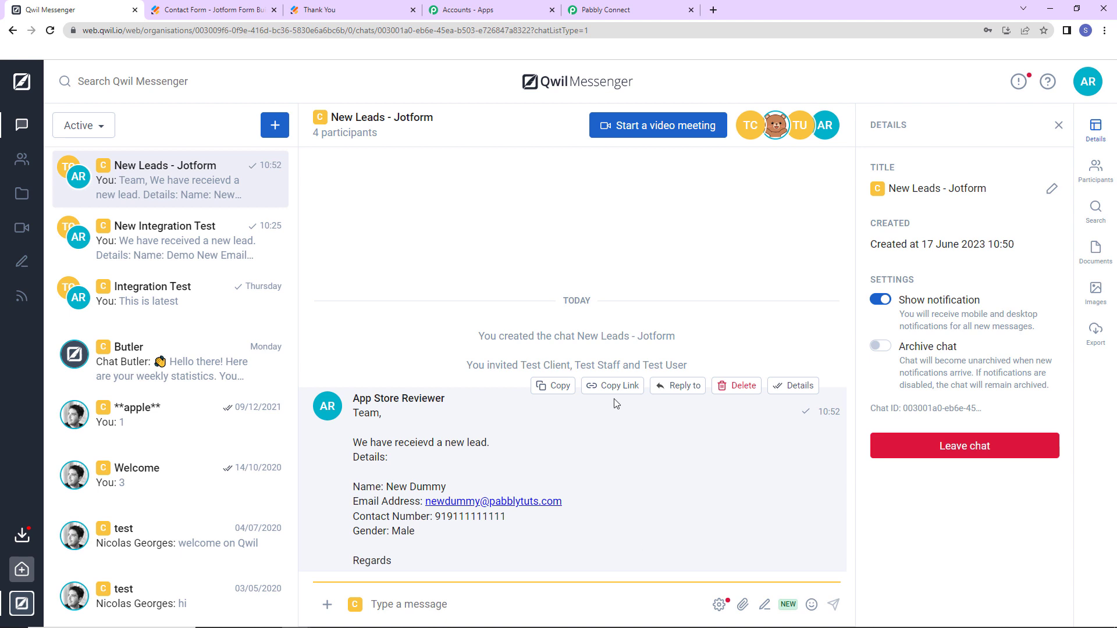
click(213, 10)
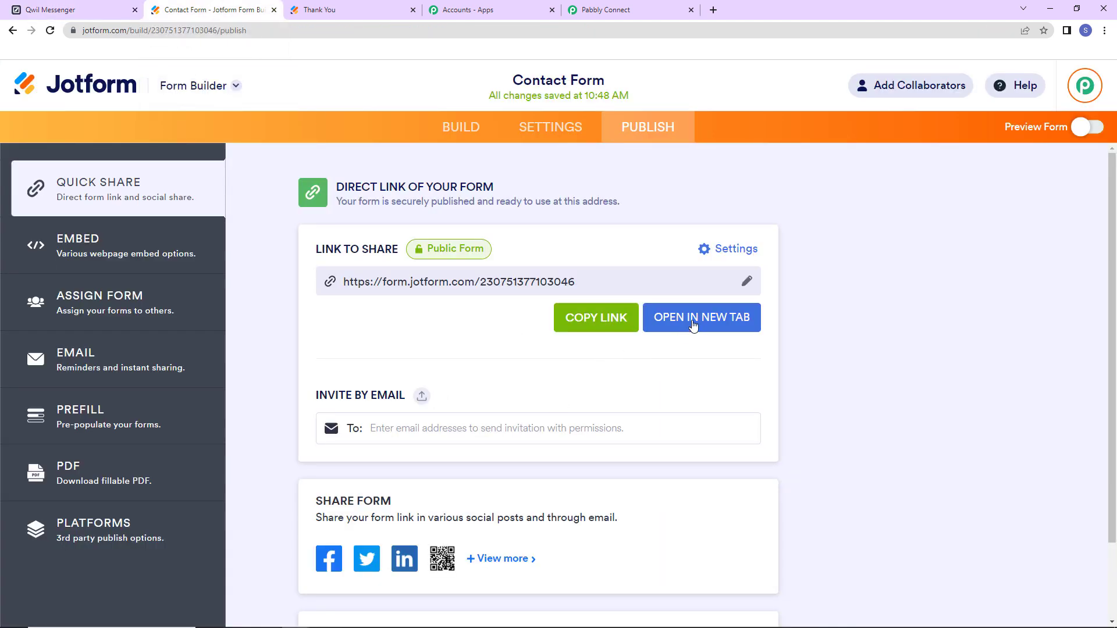
- Submit the live Contact Form with autofilled test details and gender Female, then check Qwil
click(724, 318)
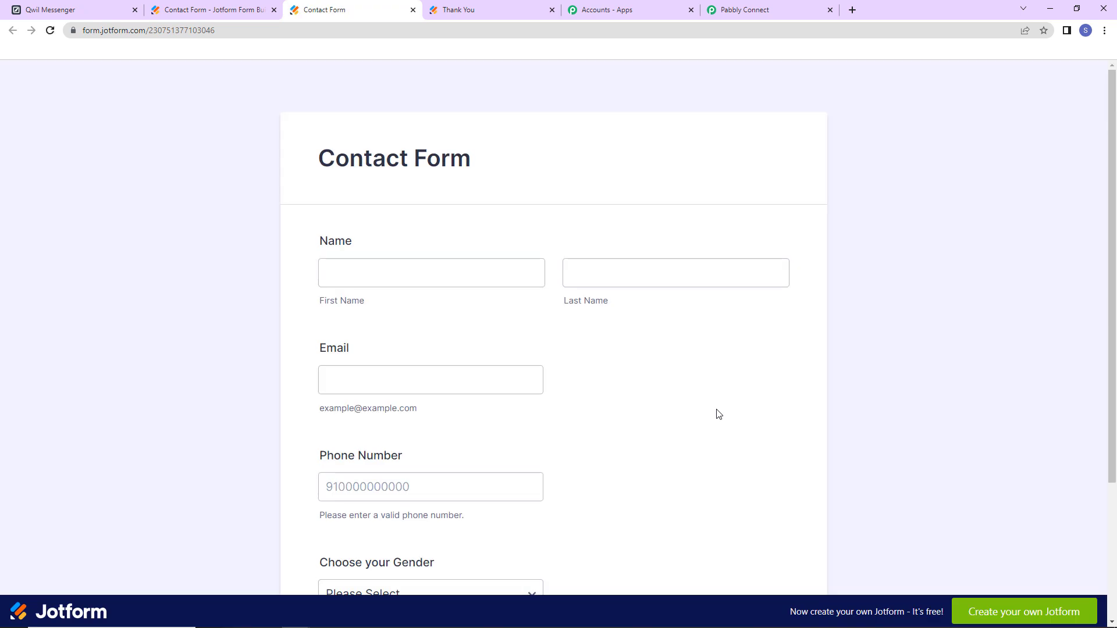
click(390, 274)
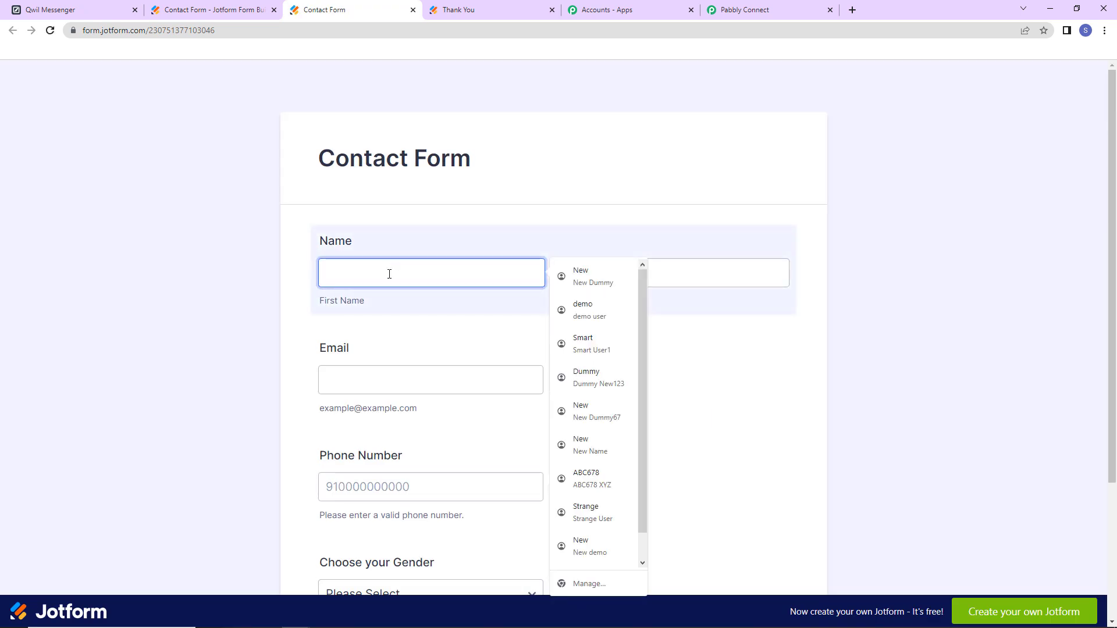
click(573, 344)
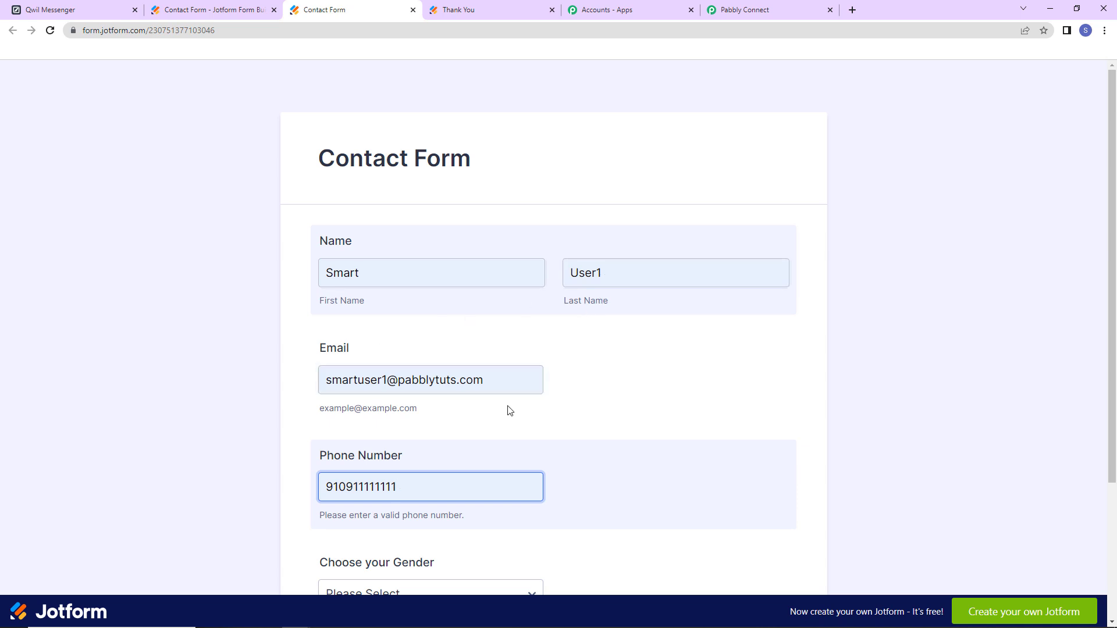
scroll(615, 446, down, 3)
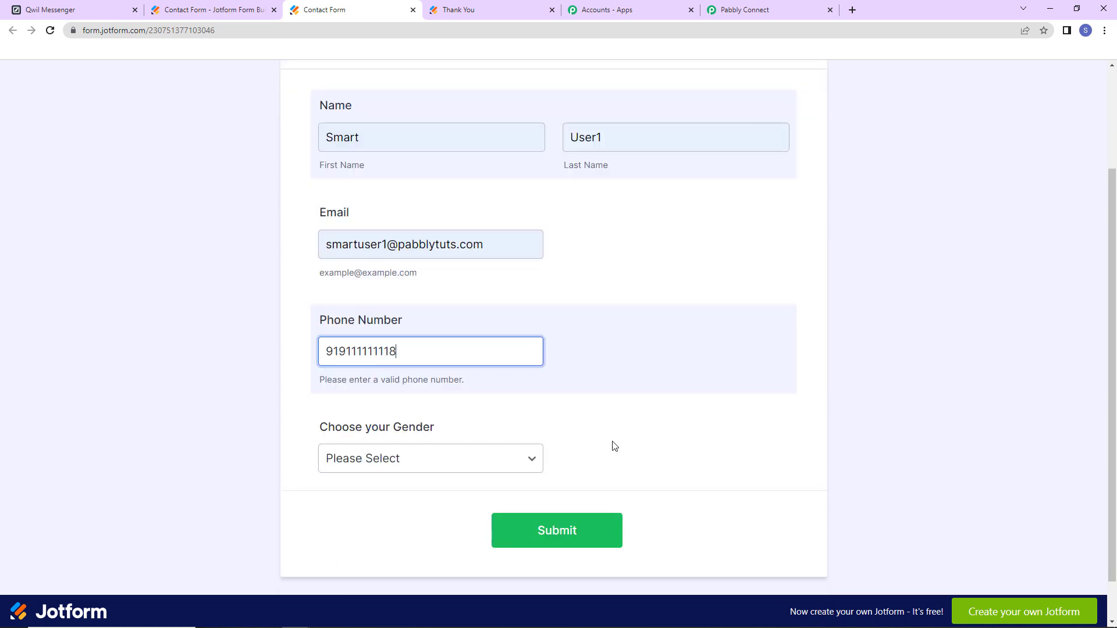
click(411, 459)
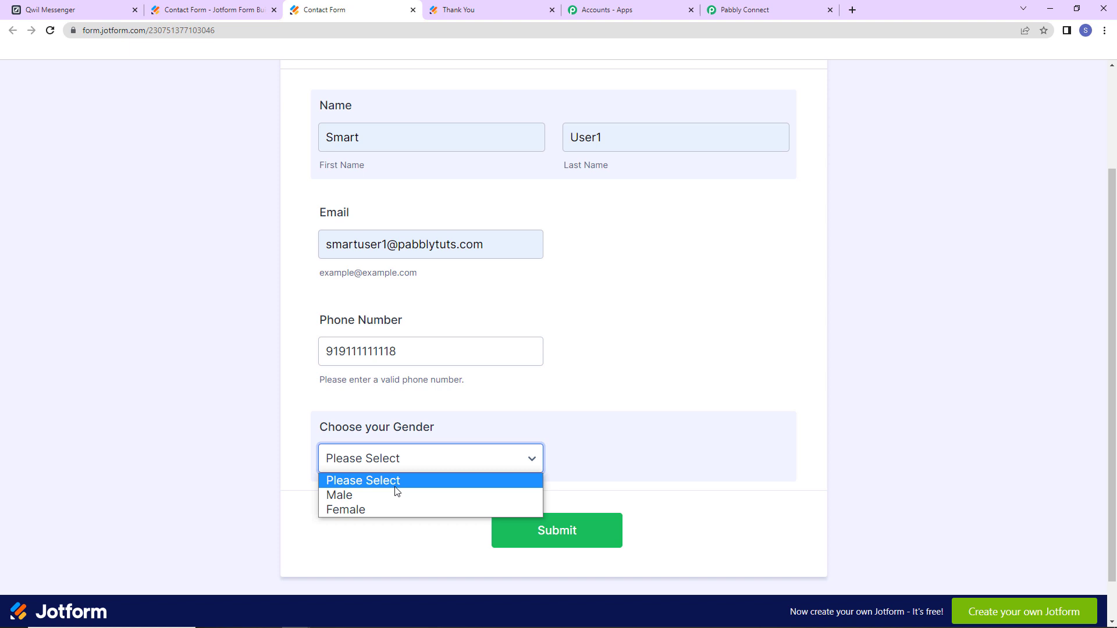
click(361, 510)
click(550, 538)
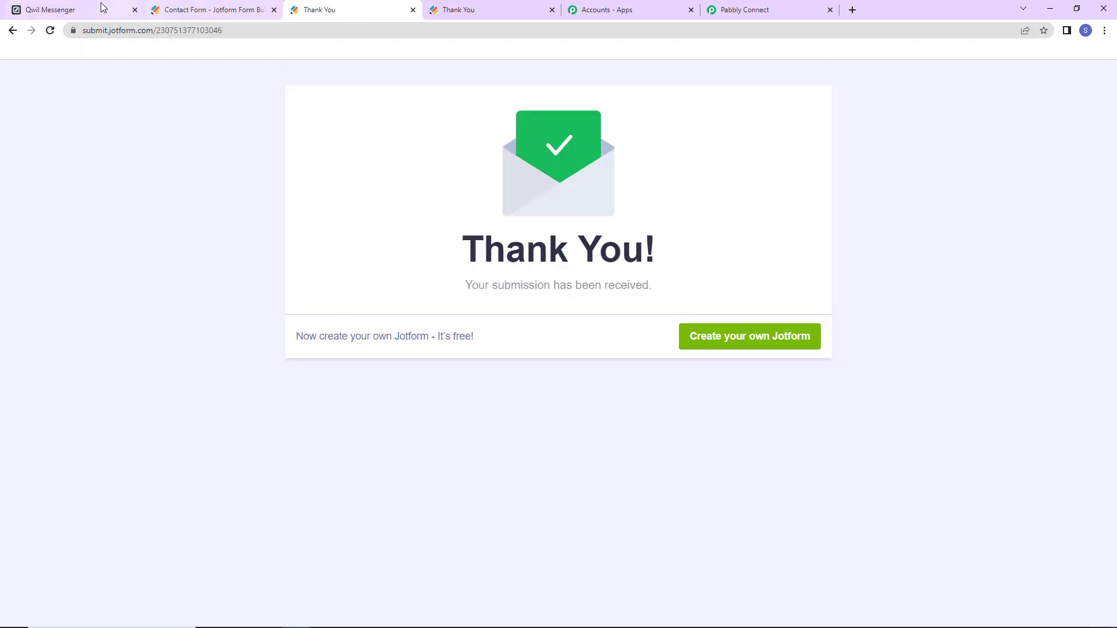
click(84, 3)
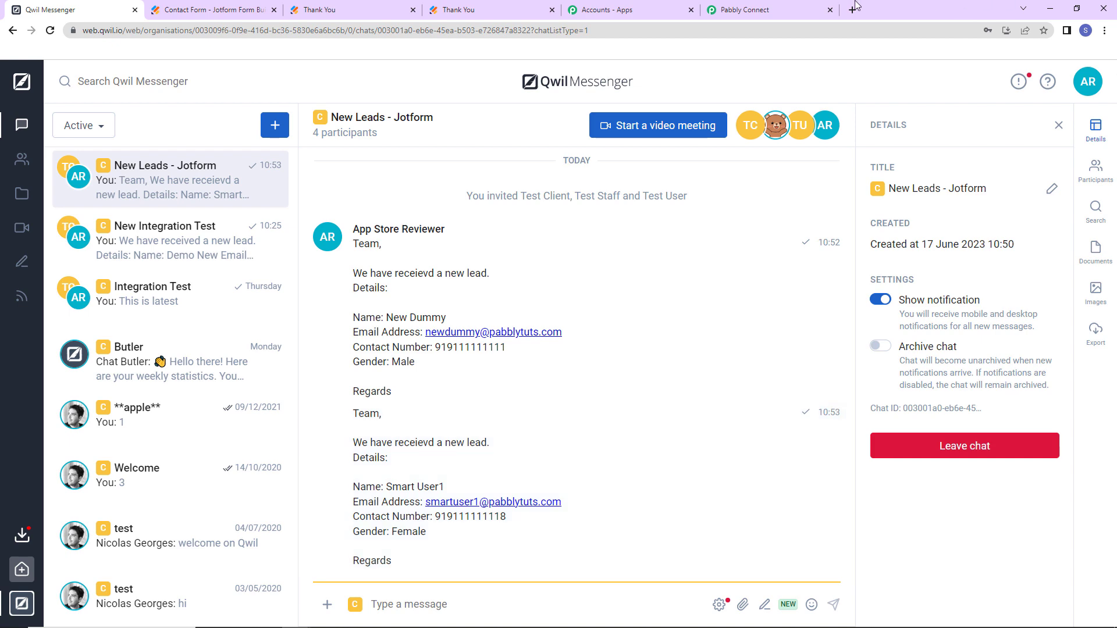
- Return to the Pabbly Connect workflow and scroll back to its top
click(750, 10)
drag(1112, 486, 1110, 122)
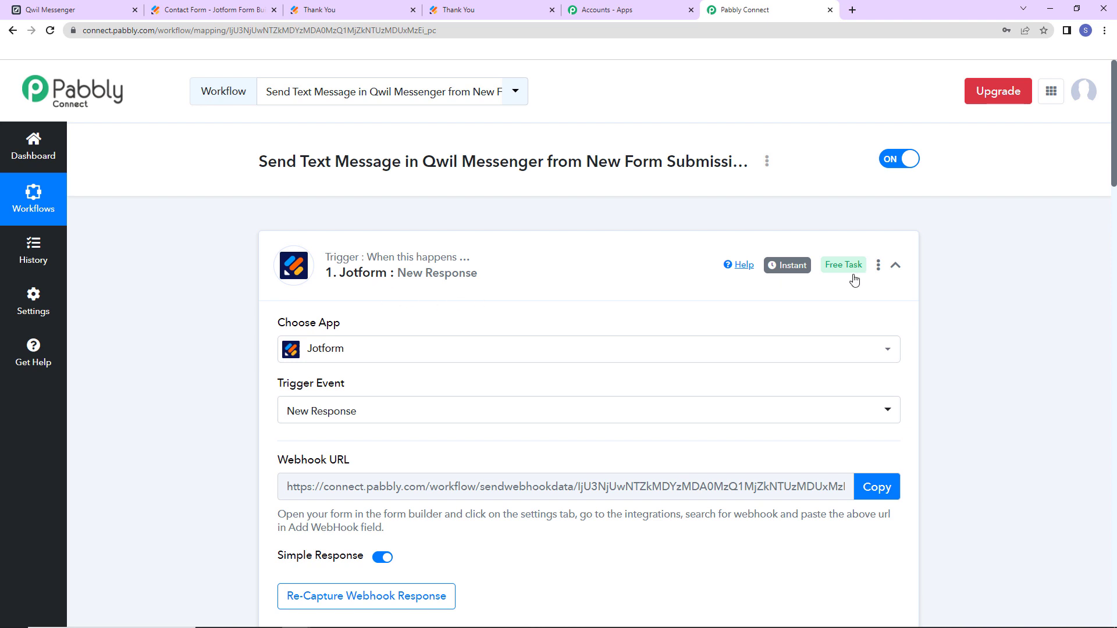
- Collapse the Jotform New Response trigger and the Qwil Messenger Send a Text Message steps
click(895, 266)
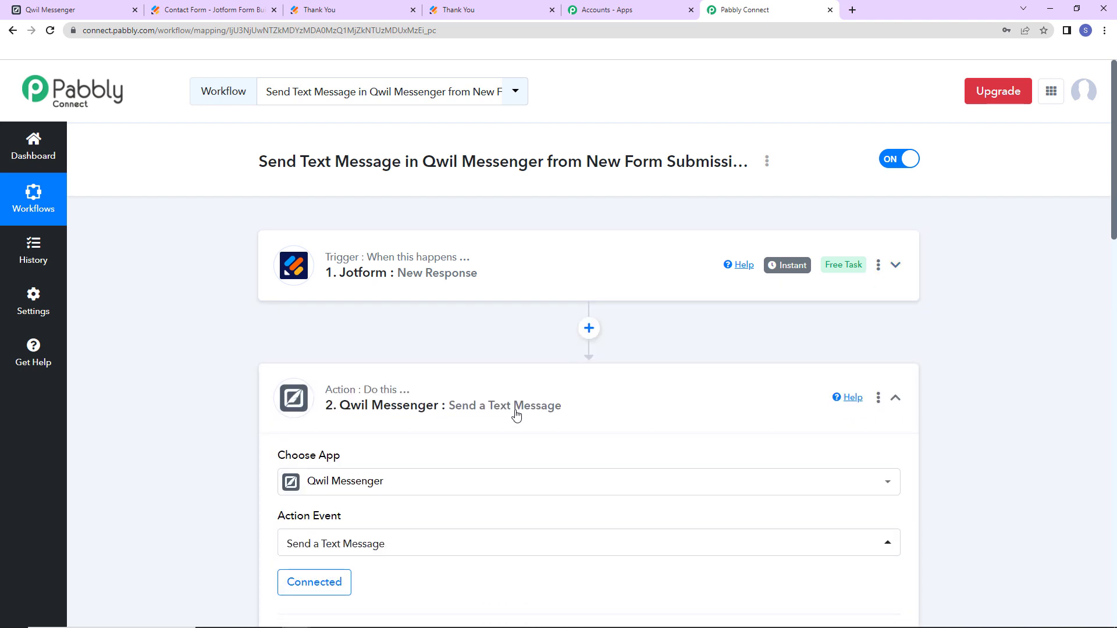
click(893, 395)
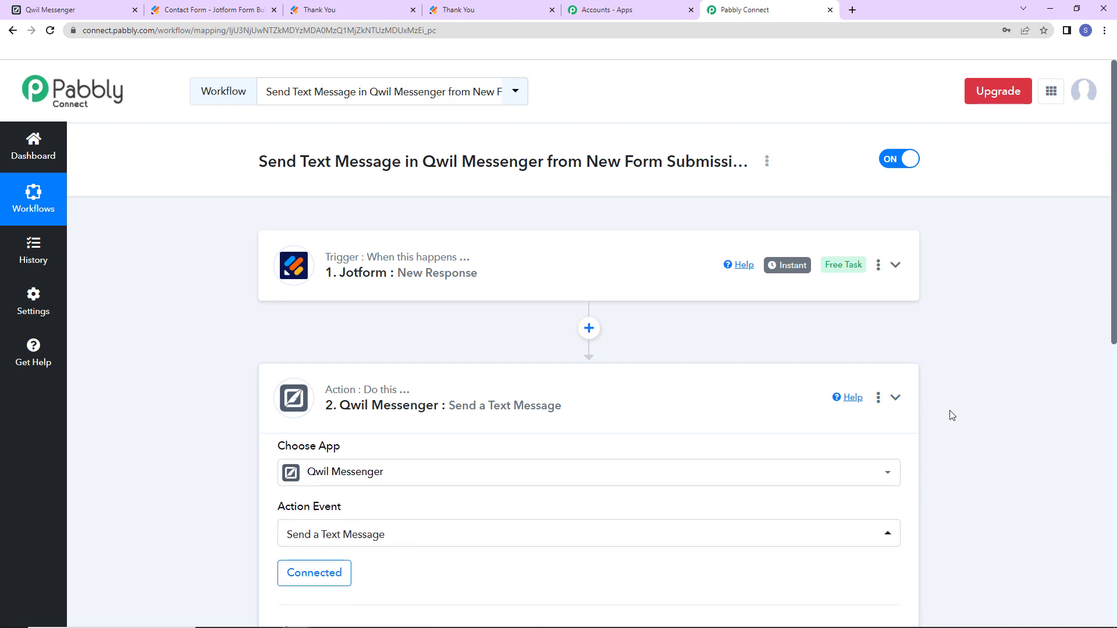